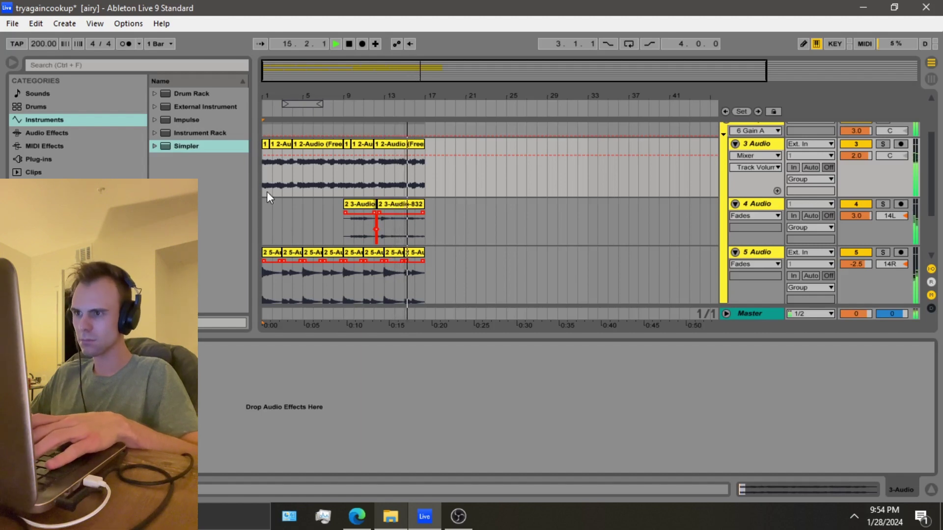
Step: Duplicate the clips in bars 1–16 of the 3, 4 and 5 Audio tracks so the copies start at bar 17
left_click_drag(427, 179, 198, 305)
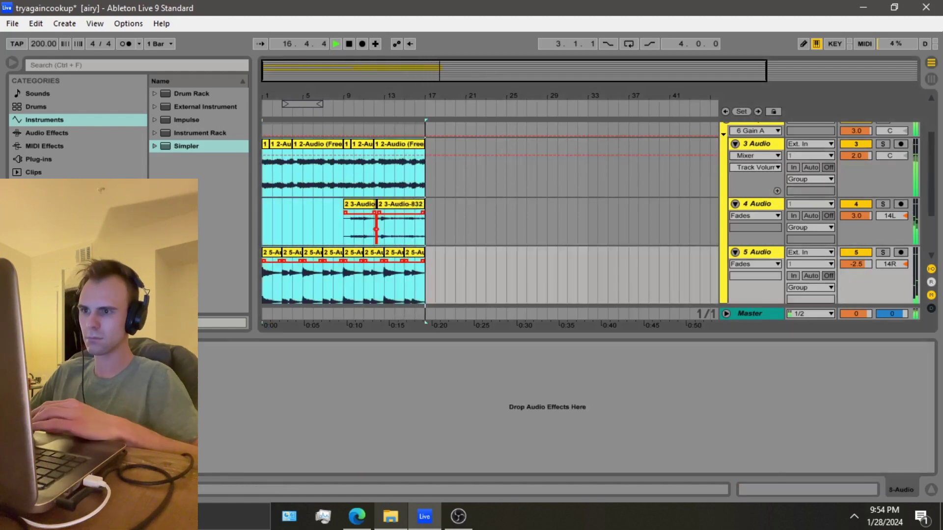
left_click(425, 186)
key("space")
key("ctrl+d")
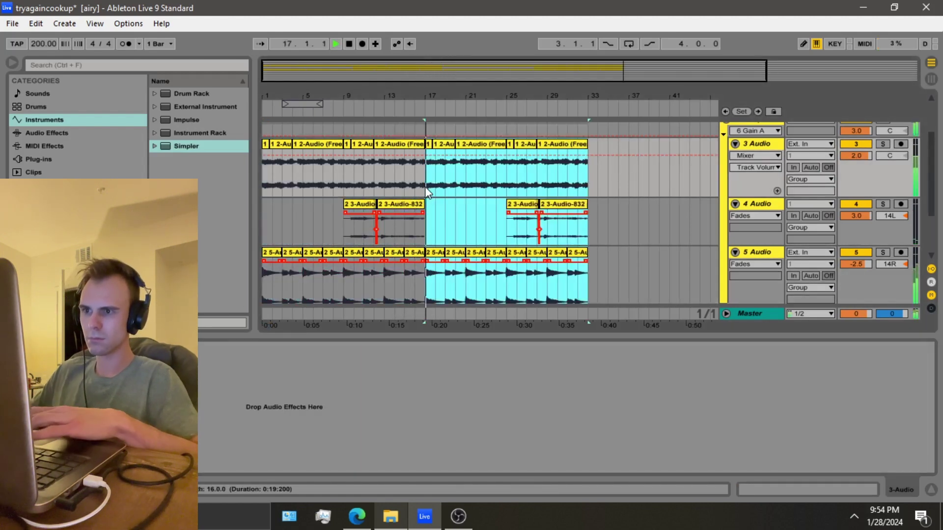
Step: Duplicate the 4 Audio clips from bars 9–16 into bars 17–24 and play the arrangement from just before bar 17
left_click_drag(344, 226, 423, 225)
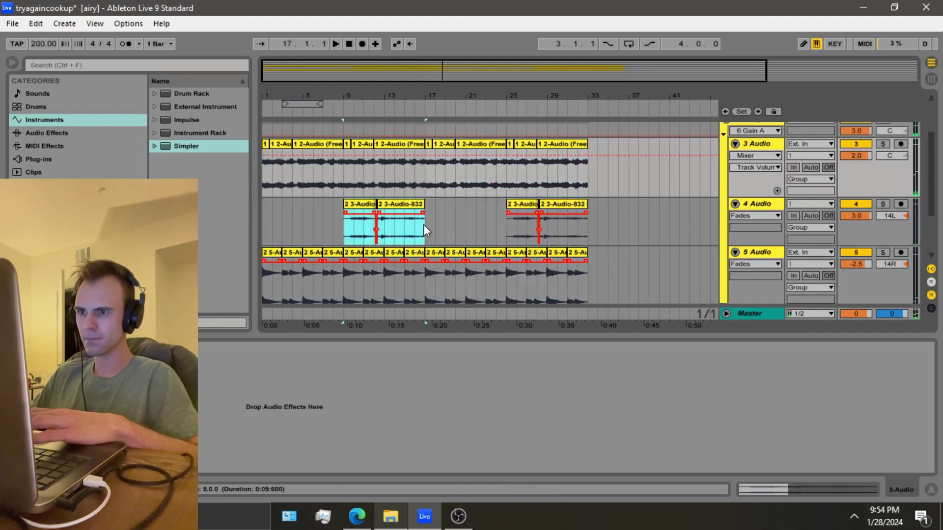
key("ctrl+d")
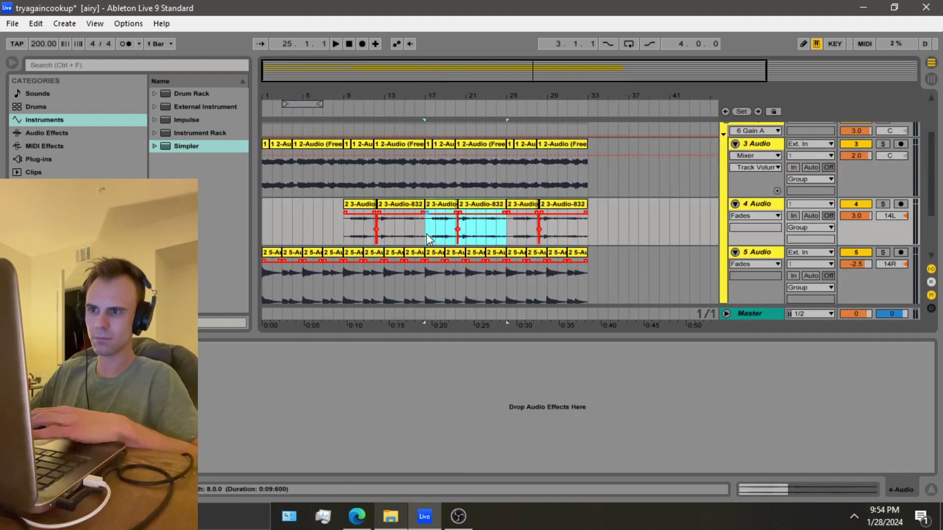
left_click(416, 193)
scroll(417, 193, "down", 5)
key("space")
key("minus")
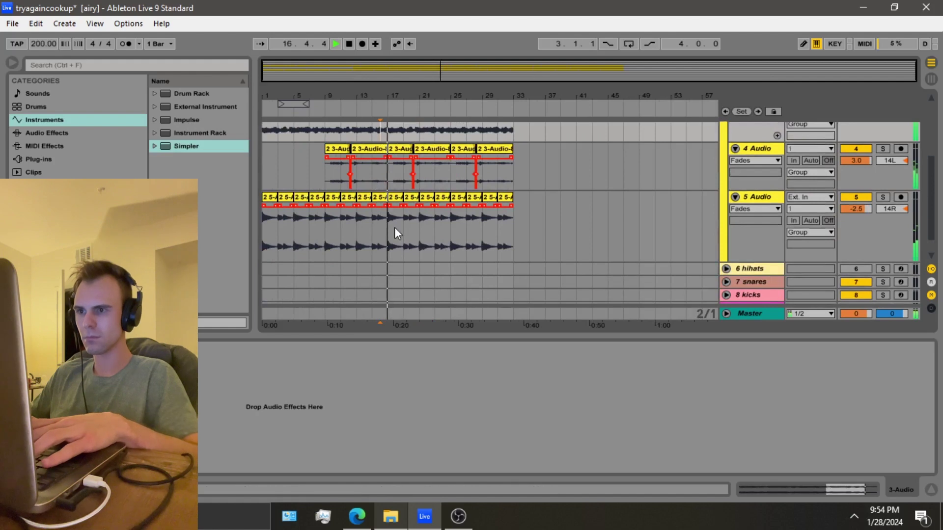
Step: Select the hihats track, turn it on and stop playback
scroll(392, 228, "up", 1)
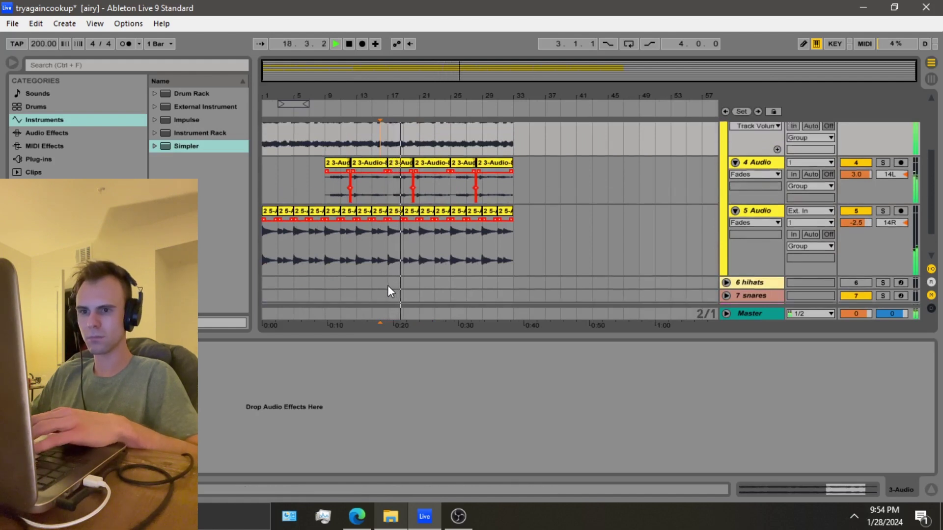
left_click(750, 282)
scroll(861, 275, "down", 2)
key("space")
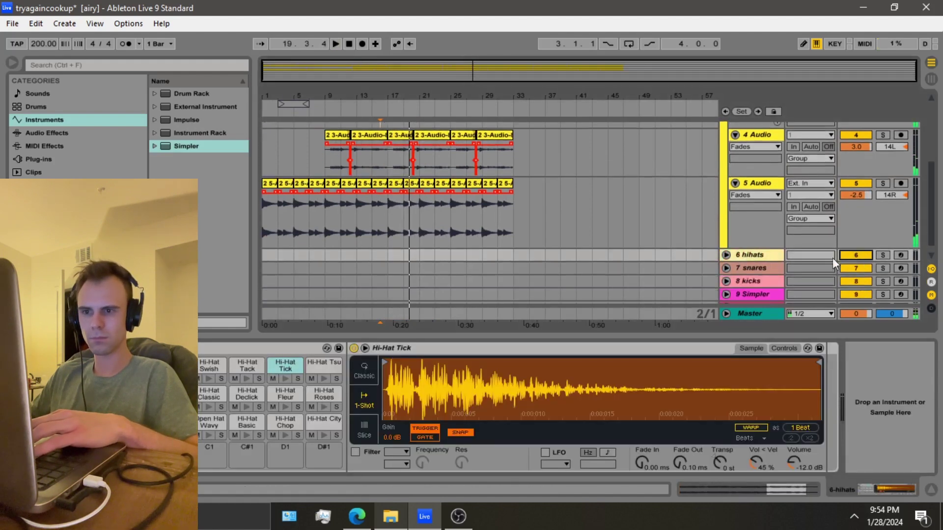
Step: Insert an empty four-bar MIDI clip at bar 17 on the hihats track
left_click(378, 253)
key("space")
left_click_drag(394, 257, 417, 257)
right_click(416, 257)
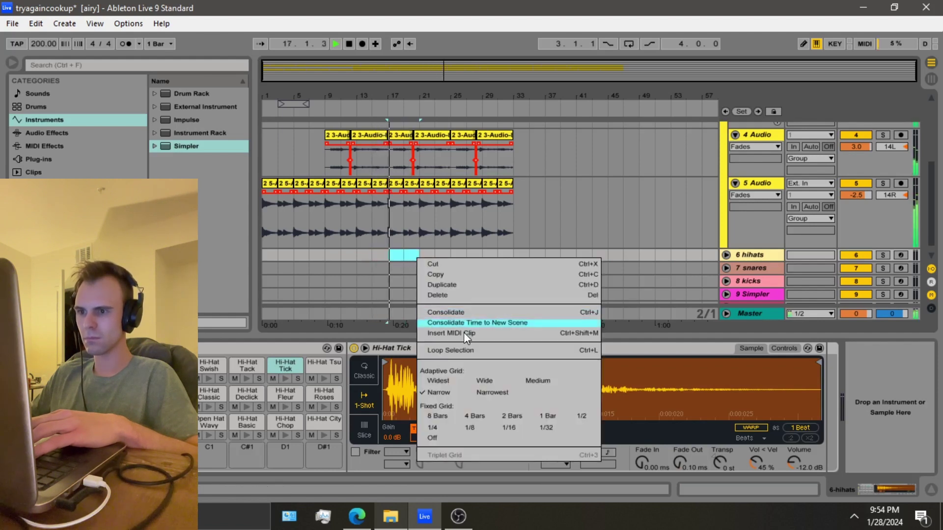
left_click(464, 332)
key("space")
left_click(405, 253)
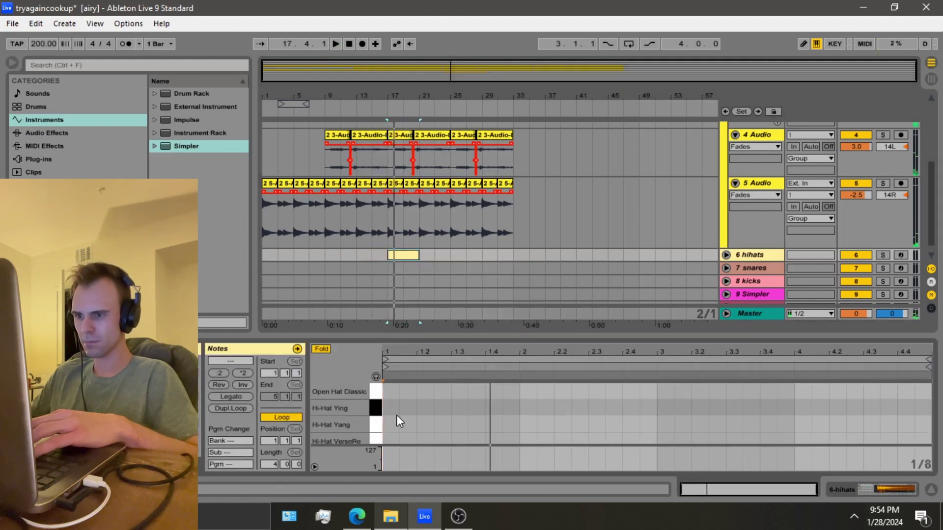
Step: Place a Hi-Hat Tick note on each of the four beats of the clip's first bar
scroll(396, 417, "down", 3)
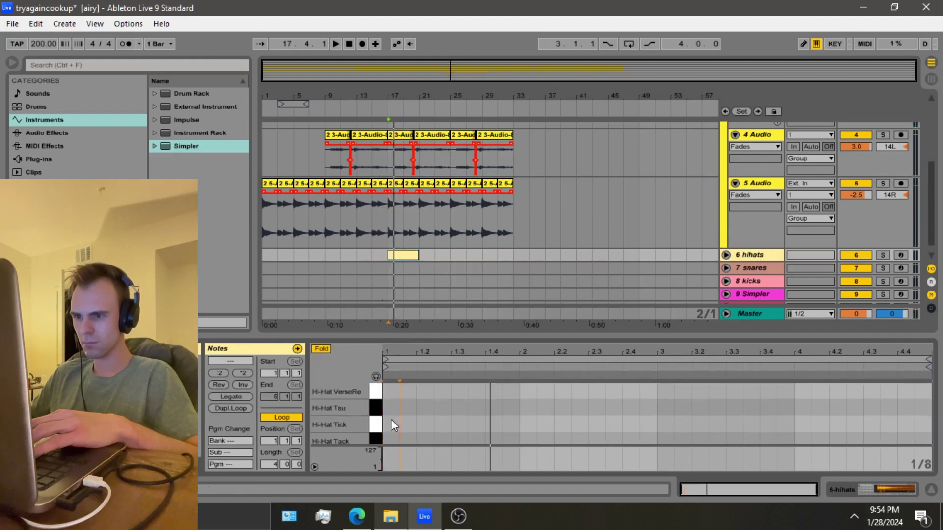
left_click(392, 424)
left_click(412, 423)
left_click(425, 423)
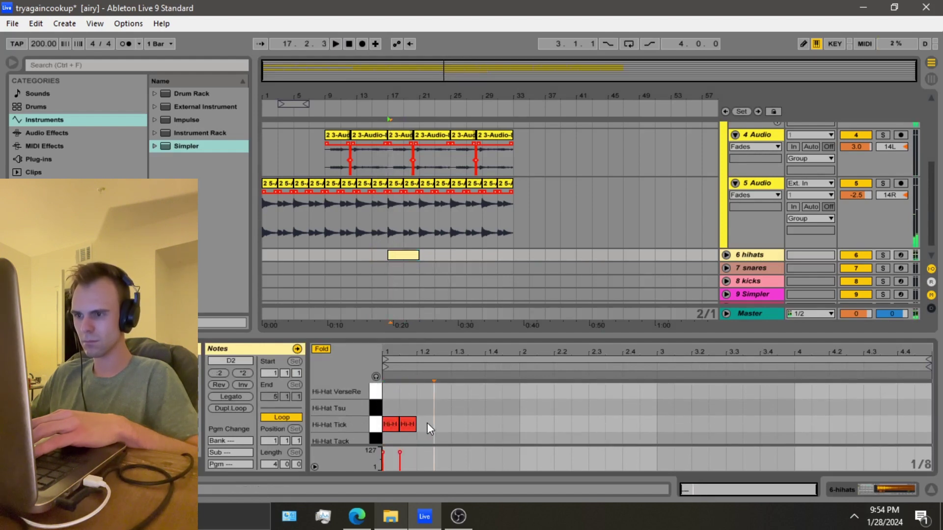
key("space")
left_click(410, 425)
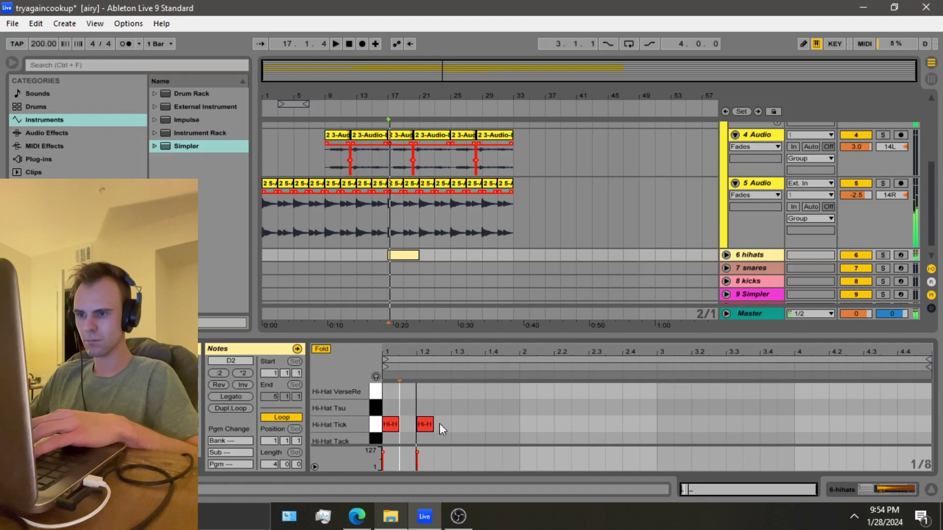
left_click(459, 424)
left_click(493, 423)
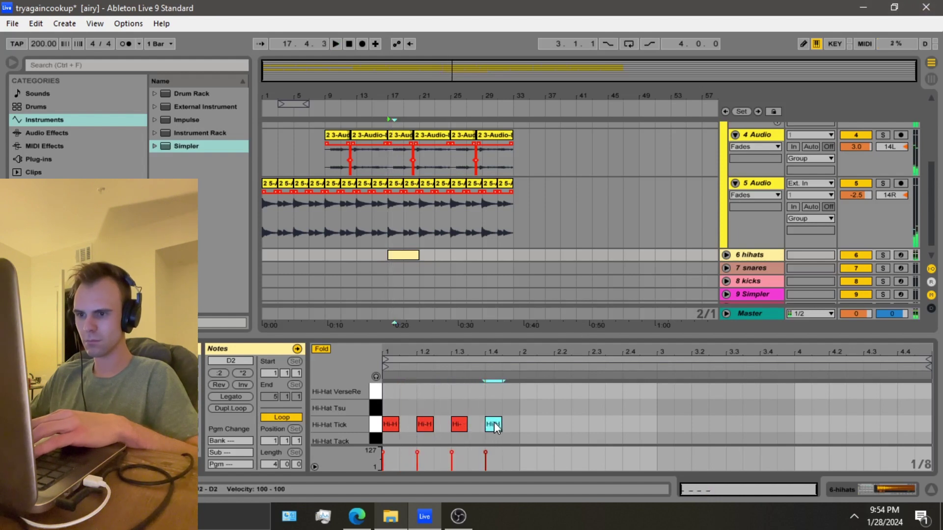
Step: Add Hi-Hat Tick notes on every beat of the second bar, plus an extra eighth note right after beat 3
left_click(529, 423)
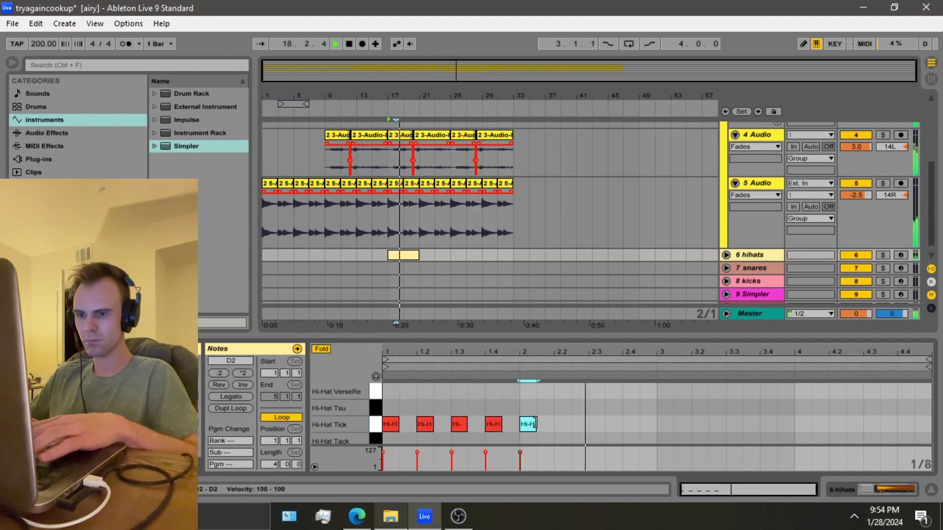
left_click(562, 424)
left_click(596, 424)
mouse_move(595, 425)
left_mouse_down()
mouse_move(442, 424)
mouse_move(608, 428)
left_mouse_up()
left_click(619, 425)
left_click(619, 425)
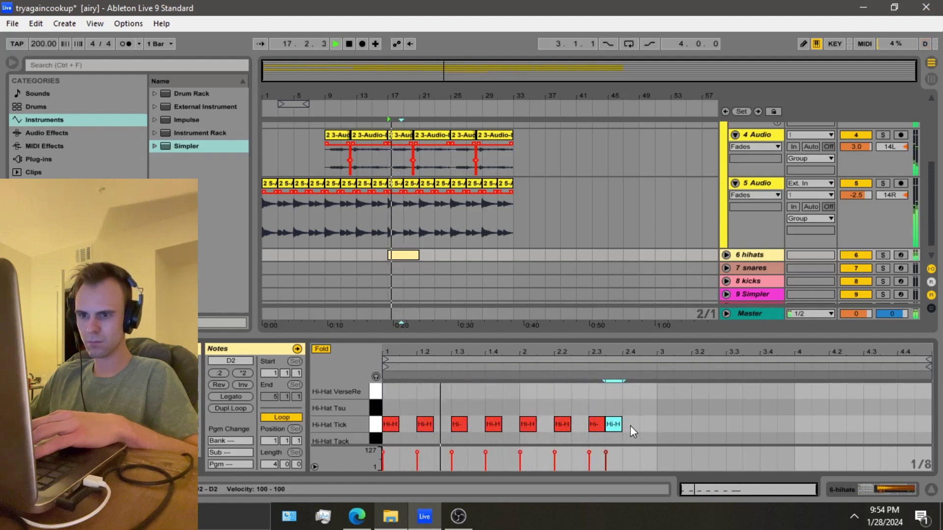
left_click(631, 425)
Step: Add Hi-Hat Tick notes on every beat of the third bar, plus an extra eighth note right after beat 1
left_click(665, 427)
left_click(683, 426)
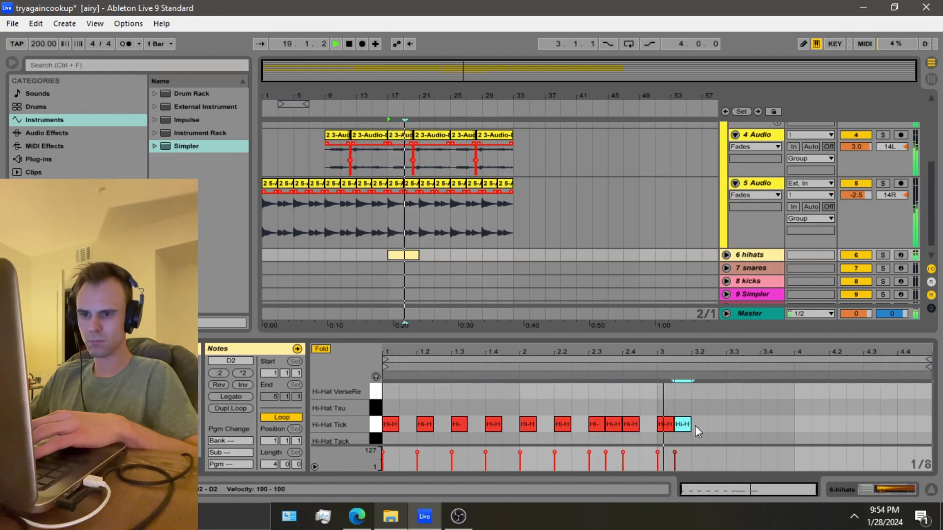
left_click(700, 425)
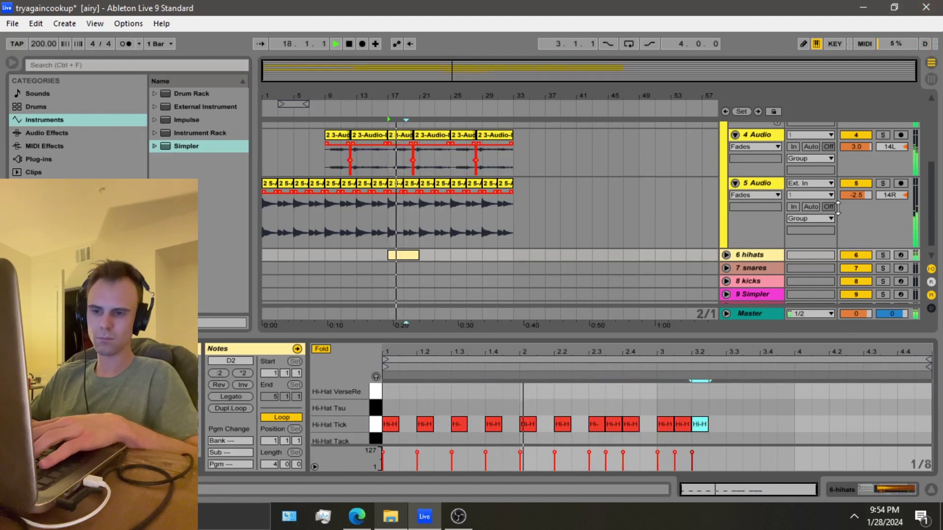
left_click(731, 424)
left_click(769, 426)
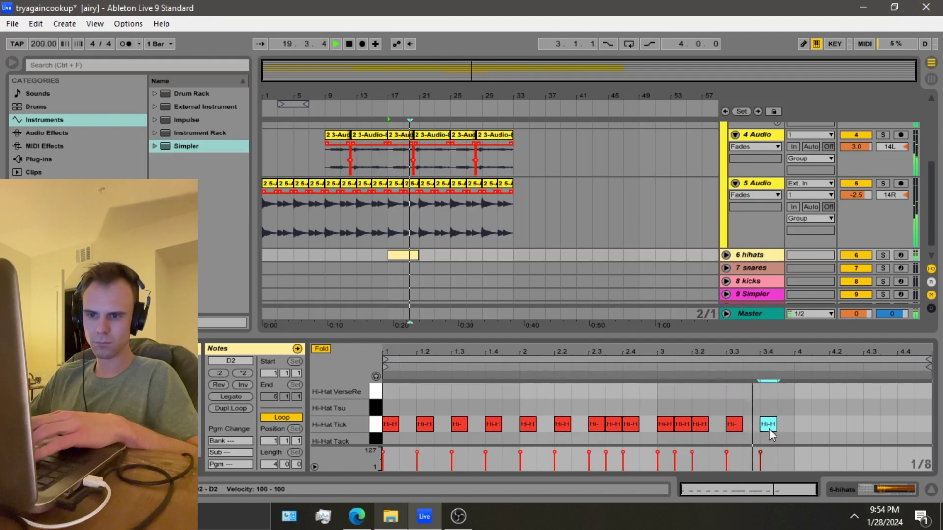
Step: Add Hi-Hat Tick notes on all four beats of the fourth bar
left_click(802, 425)
left_click(839, 427)
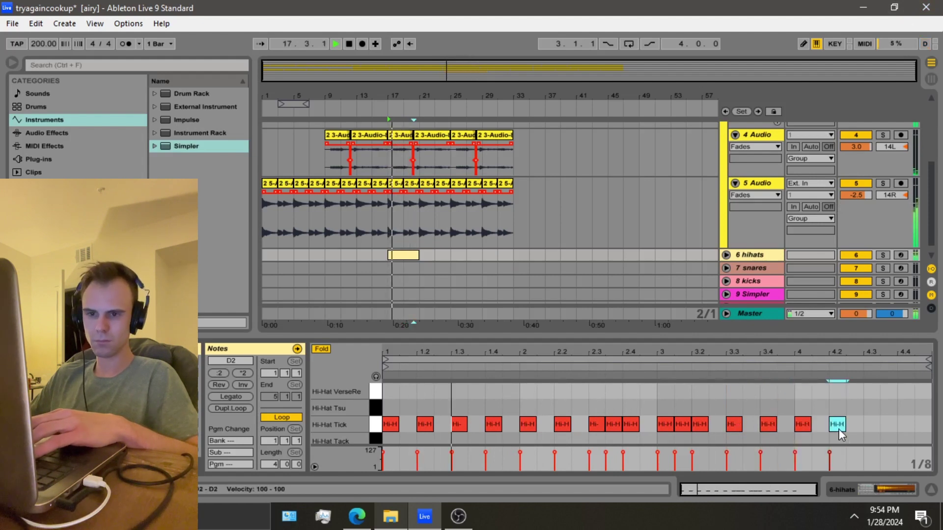
left_click(872, 425)
left_click(904, 425)
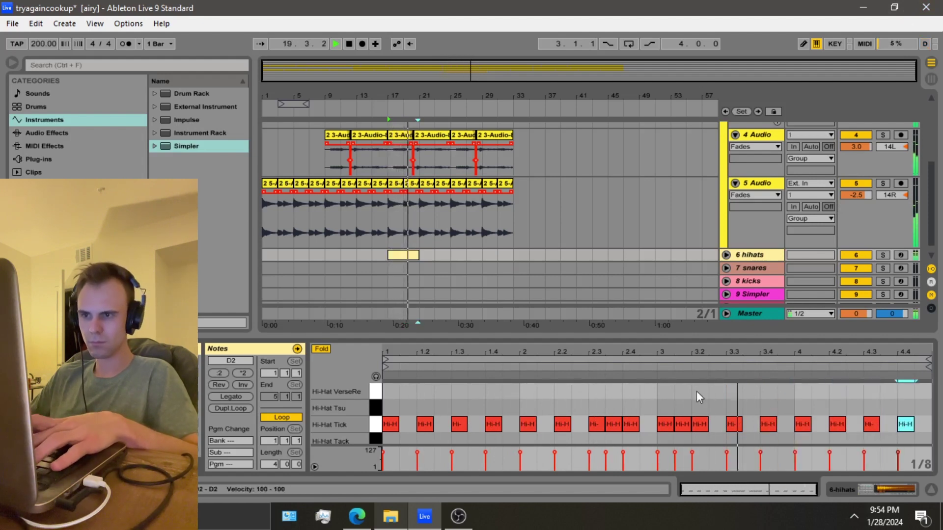
Step: Extend the looped hihats clip to eight bars and duplicate it so the copy starts at bar 25
left_click_drag(419, 255, 448, 256)
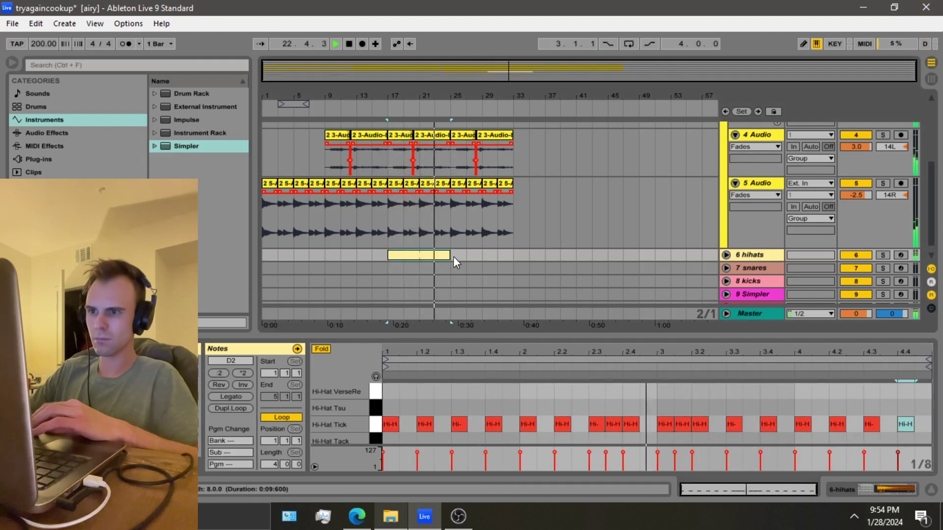
key("ctrl+d")
Step: Insert an empty four-bar MIDI clip at bar 17 on the snares track
left_click_drag(389, 270, 416, 270)
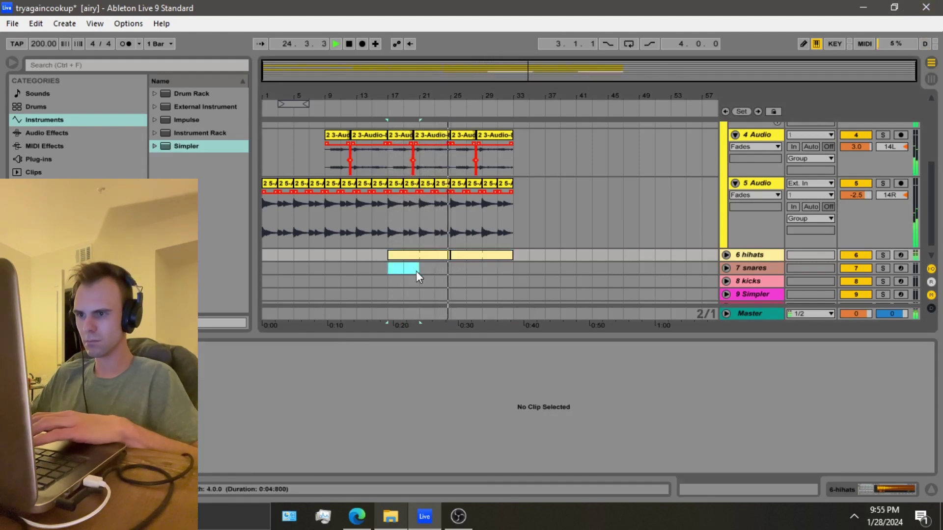
right_click(416, 270)
left_click(442, 354)
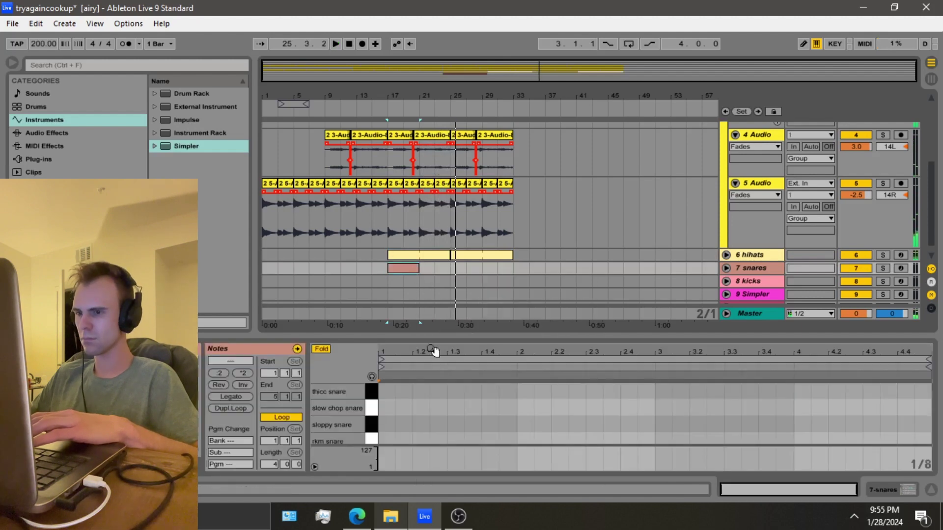
Step: Place wayne snare notes on the first beats of bars 2 and 4 in the snares clip
scroll(432, 390, "down", 2)
scroll(431, 389, "down", 1)
left_click(430, 389)
scroll(431, 389, "down", 3)
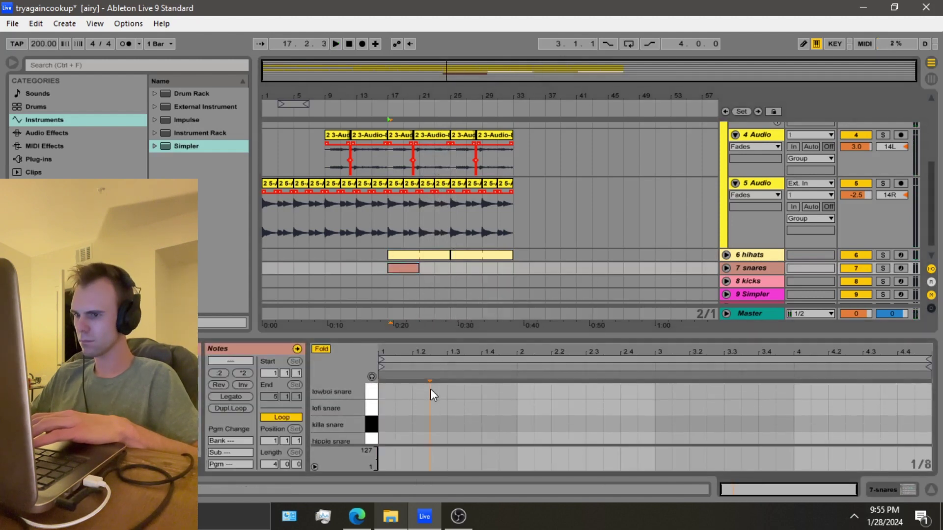
key("space")
double_click(456, 436)
left_click_drag(455, 436, 525, 434)
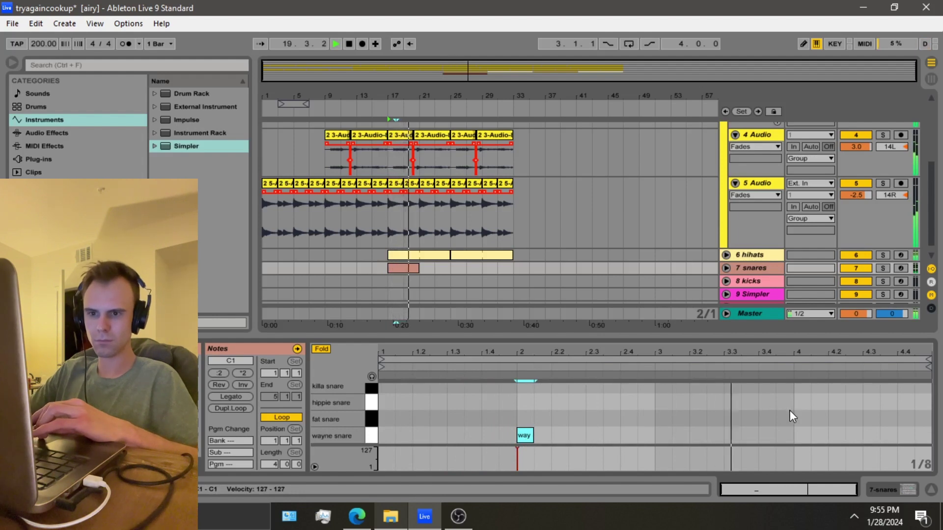
double_click(798, 436)
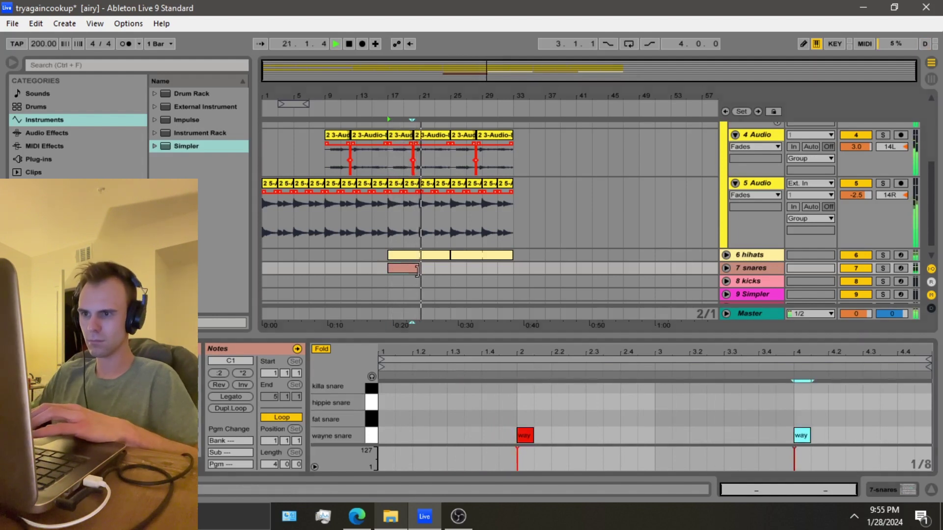
Step: Extend the looped snares clip to eight bars and duplicate it so the copy starts at bar 25
left_click_drag(418, 269, 513, 269)
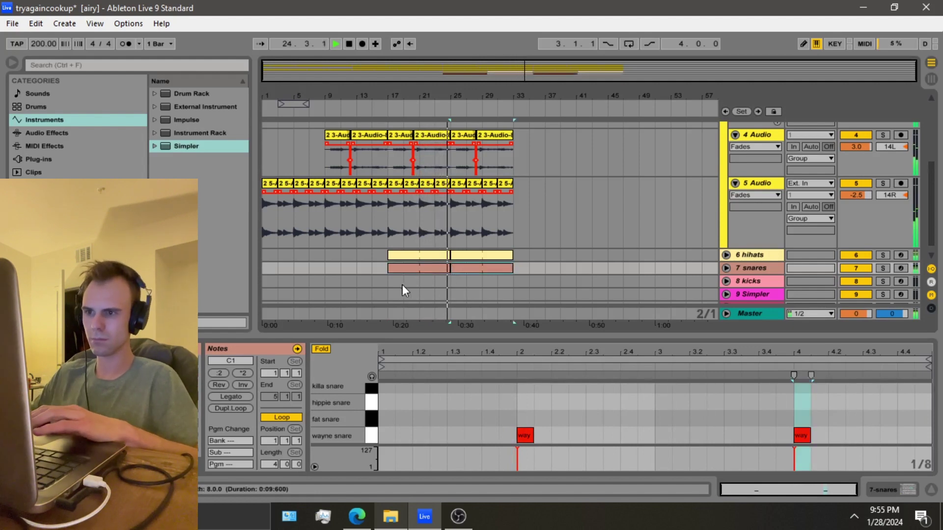
left_click(385, 290)
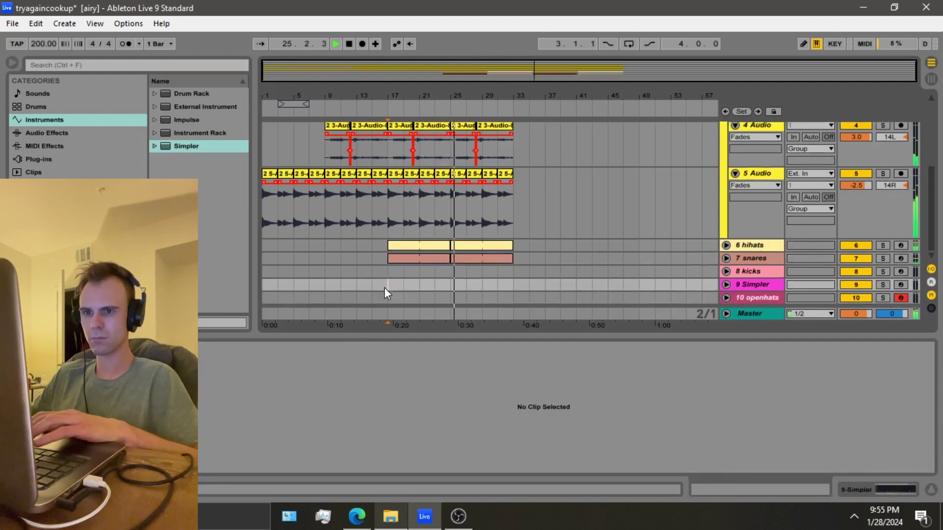
left_click(375, 263)
Step: Collapse the group track that holds the melody audio tracks
scroll(739, 205, "up", 2)
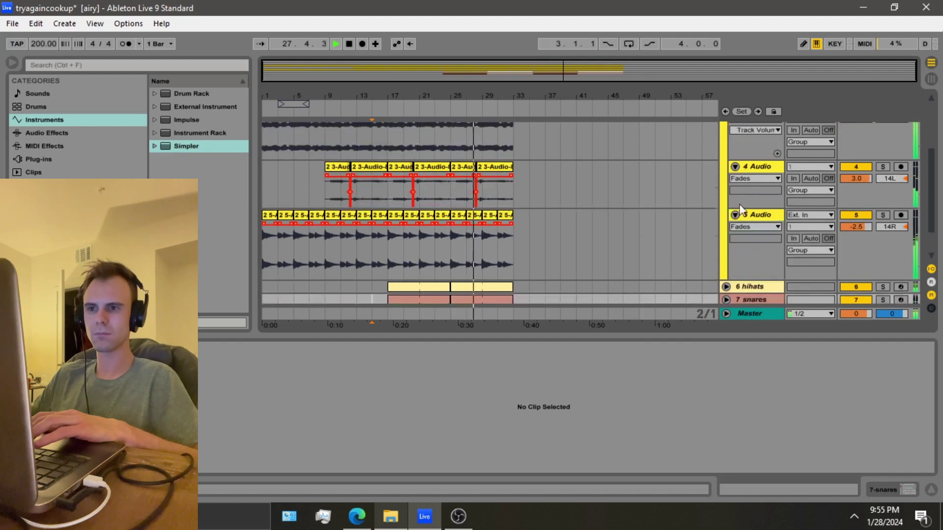
scroll(739, 204, "up", 3)
left_click(727, 161)
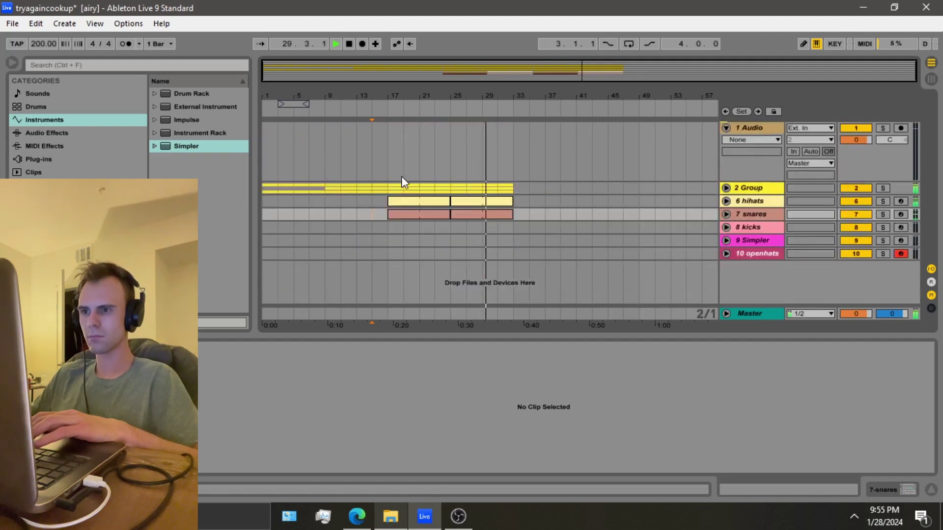
left_click_drag(398, 228, 445, 224)
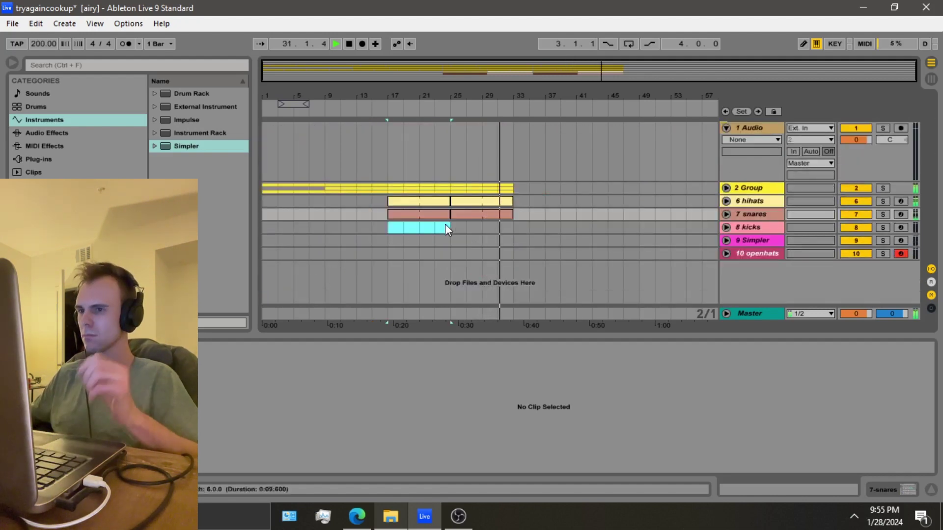
left_click(383, 224)
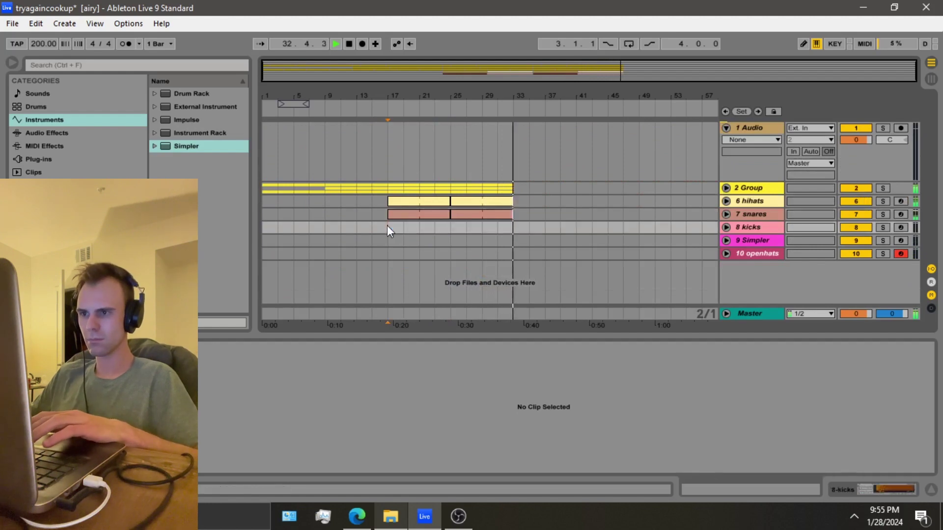
left_click_drag(388, 229, 446, 227)
right_click(447, 227)
left_click(498, 311)
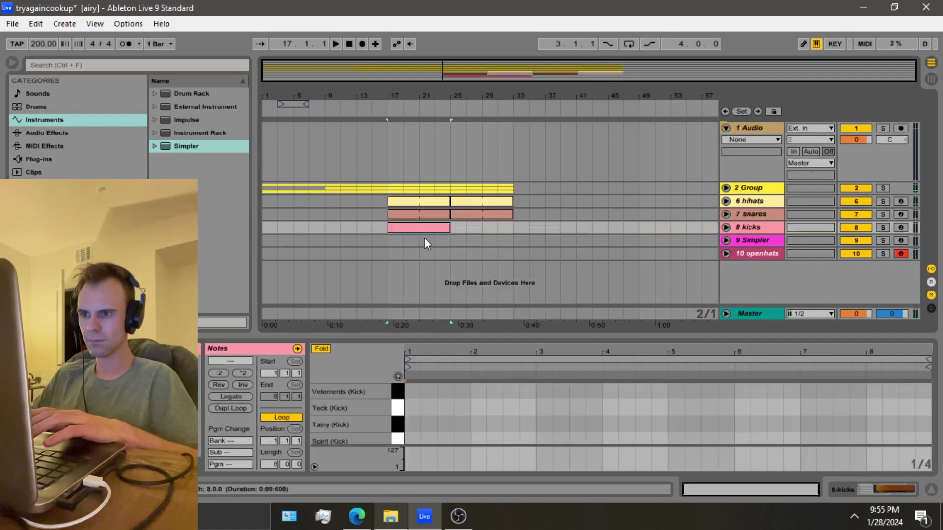
key("Delete")
left_click_drag(390, 229, 445, 239)
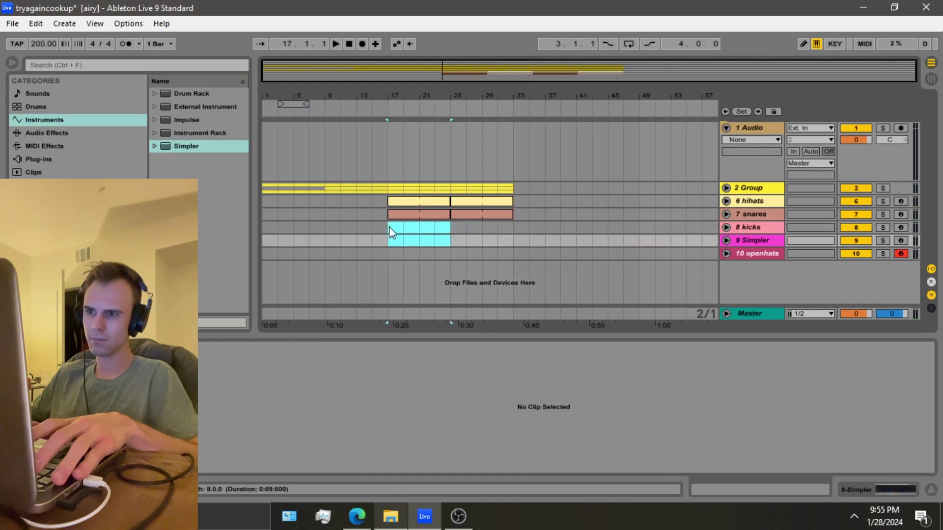
Step: Insert an empty eight-bar MIDI clip at bar 17 on the kicks track
left_click_drag(389, 229, 445, 231)
right_click(447, 230)
left_click(501, 316)
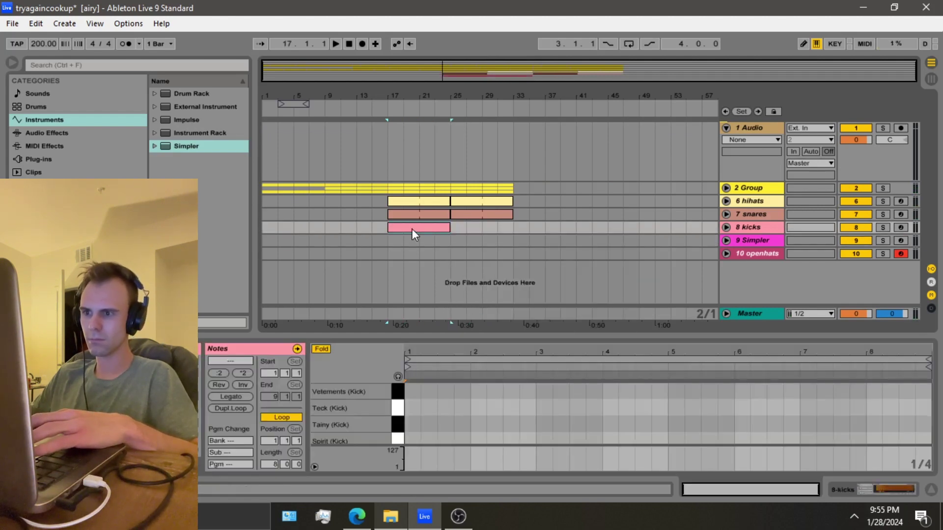
Step: Place Smoke (Kick) notes at bar 1 and on the third beats of bars 3 and 4 in the kicks clip
scroll(416, 394, "down", 3)
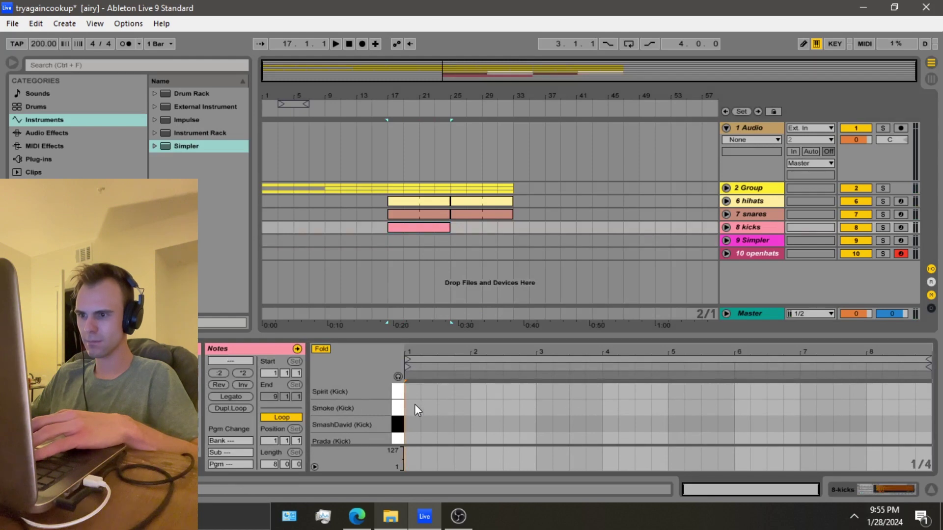
double_click(415, 405)
key("space")
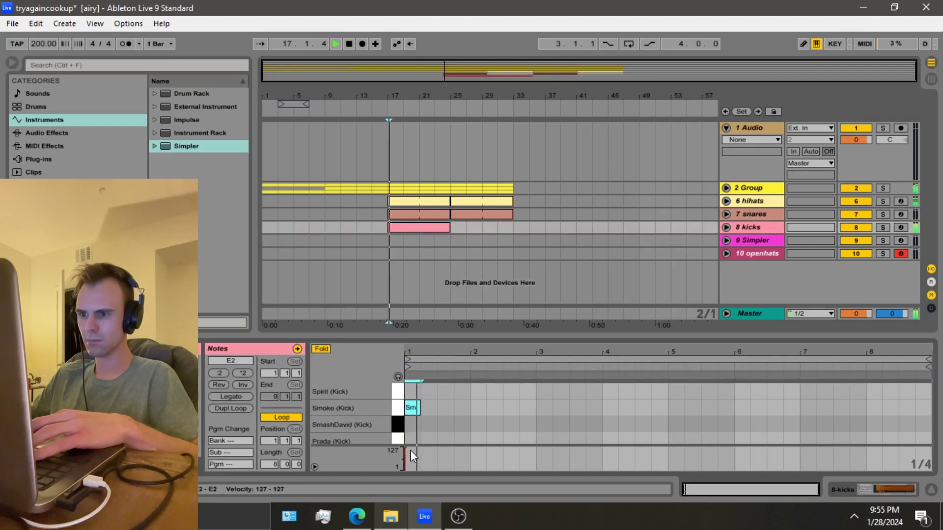
double_click(575, 410)
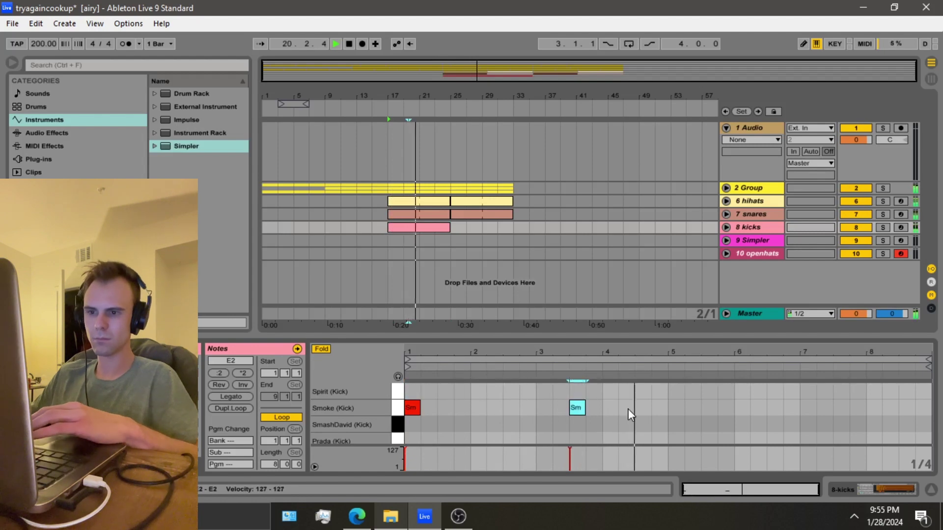
key("ctrl+a")
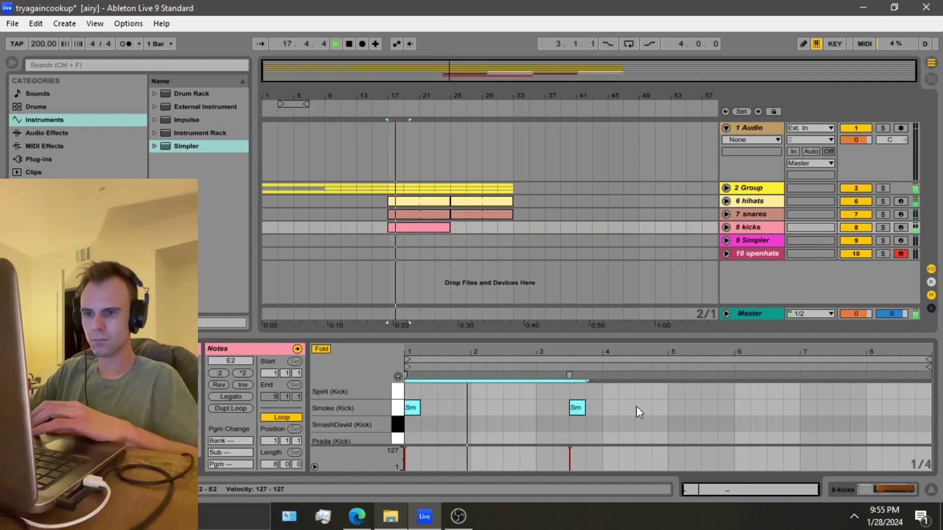
left_click(636, 406)
key("ctrl+v")
double_click(805, 411)
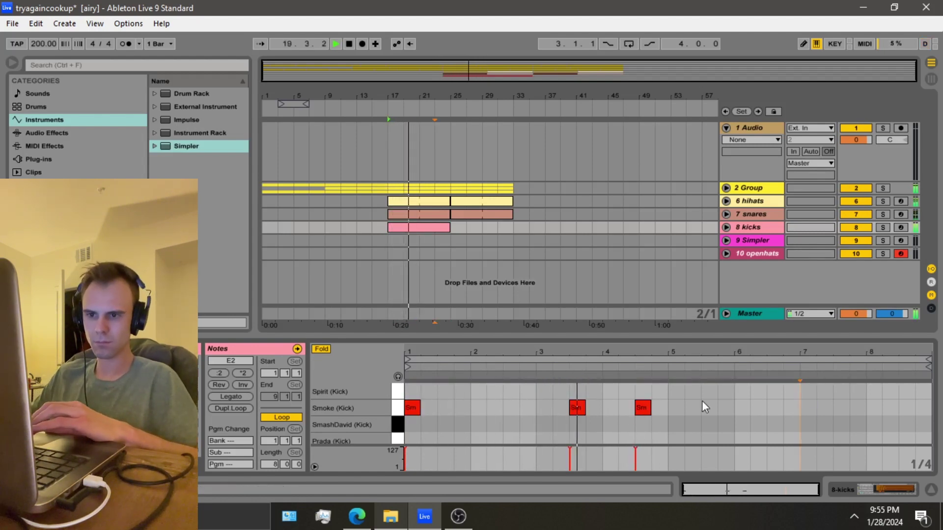
Step: Copy the kick pattern to bar 5 of the clip and duplicate the kicks clip so the copy starts at bar 25
key("ctrl+a")
key("ctrl+c")
left_click(666, 395)
key("ctrl+v")
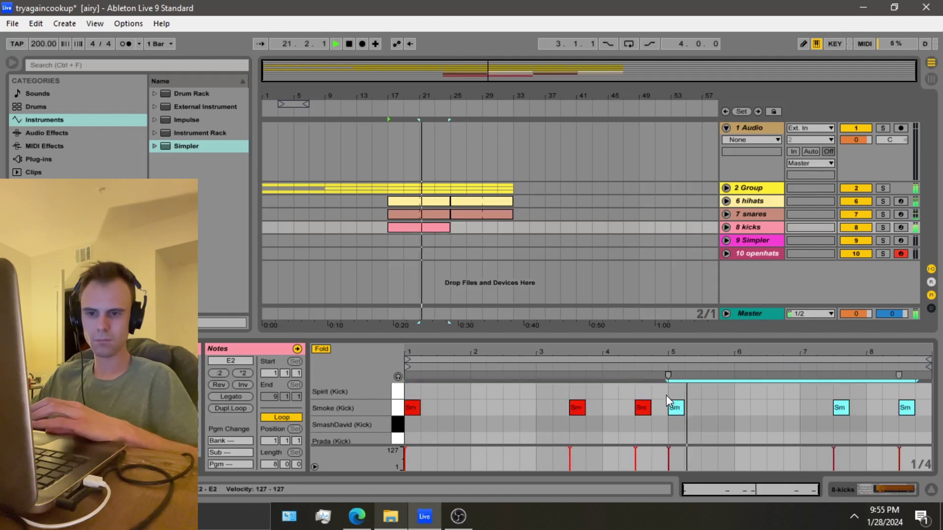
left_click(434, 236)
left_click(432, 228)
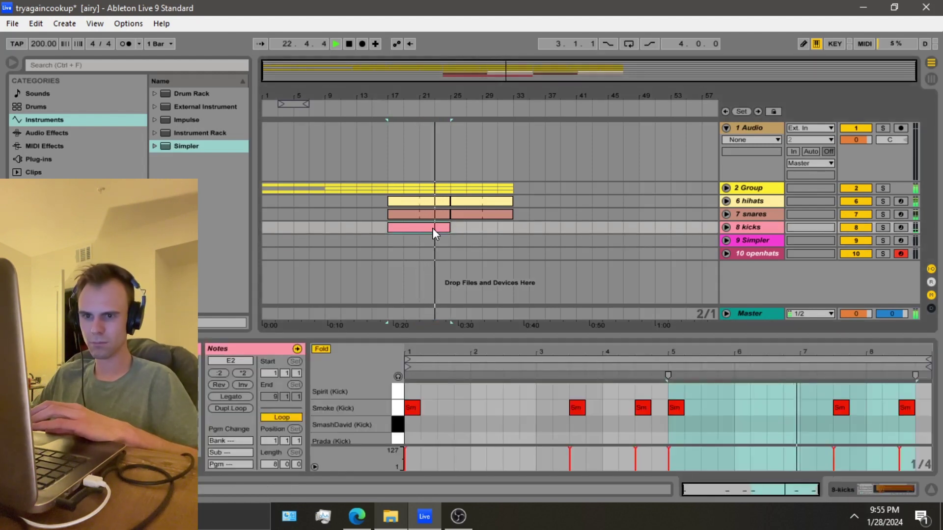
key("ctrl+d")
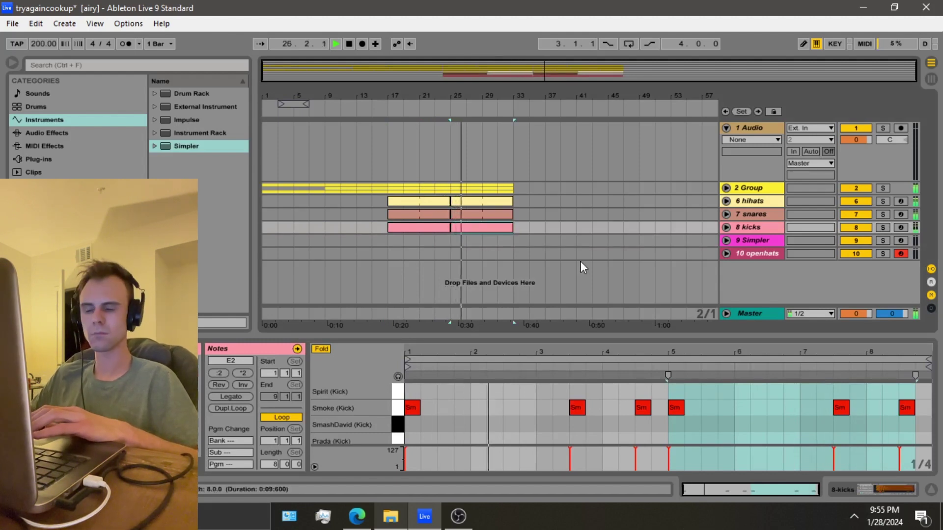
Step: Add copies of the Smoke kick at bar 6 beat 3 and bar 7 beat 2 in the second kicks clip
left_click(677, 411)
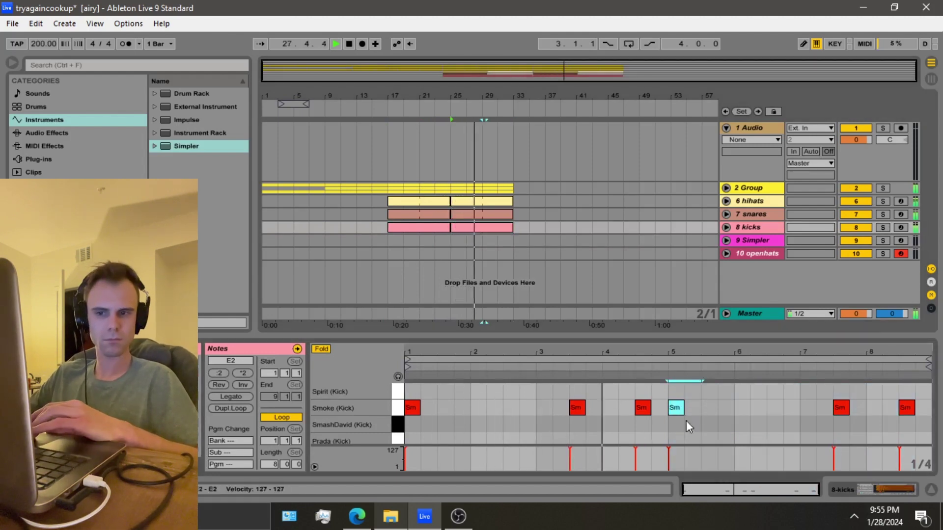
left_click(759, 396)
key("ctrl+v")
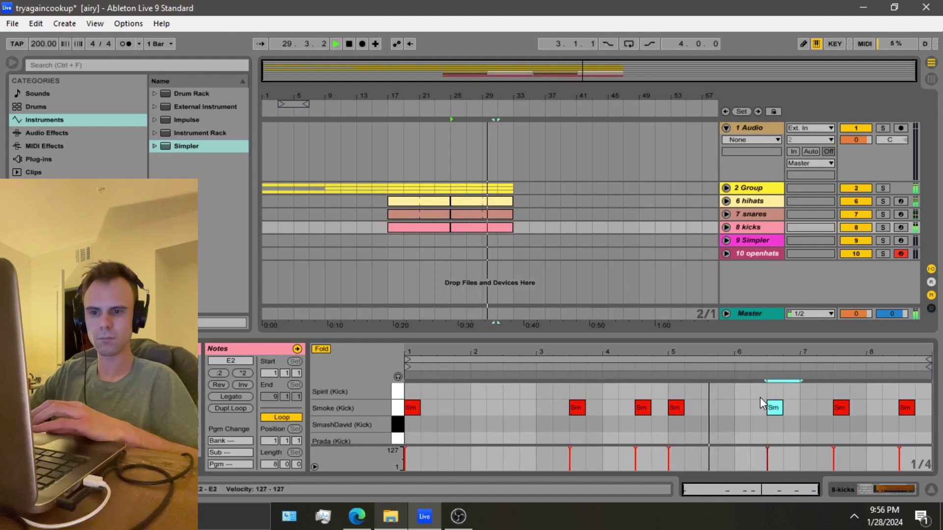
left_click(816, 398)
key("ctrl+v")
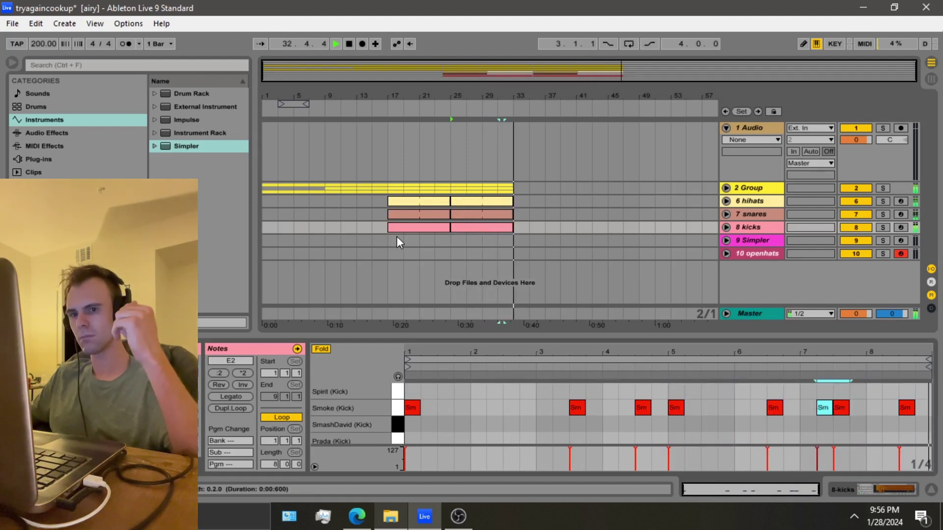
key("space")
Step: Load ge 808.wav from the 808's folder into the Simpler on track 9 and turn off its warping
left_click_drag(388, 243, 450, 242)
left_click(754, 240)
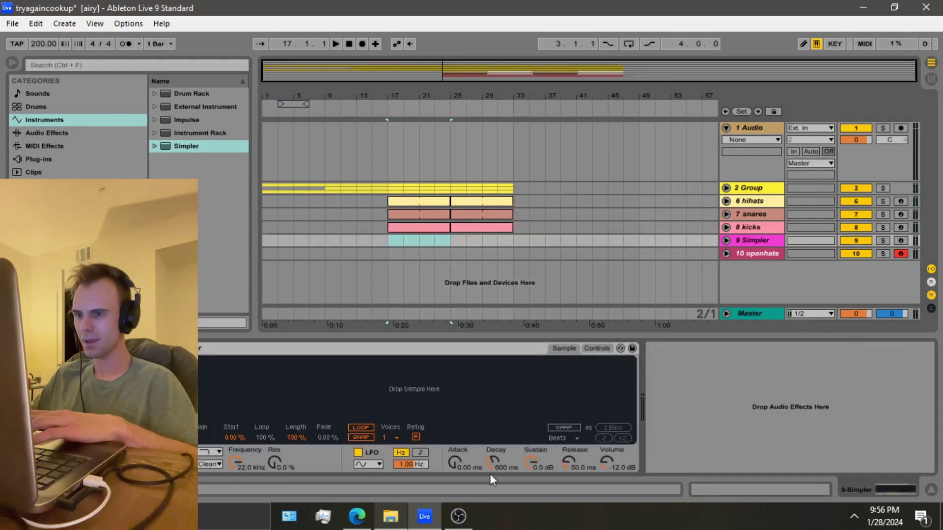
left_click(391, 517)
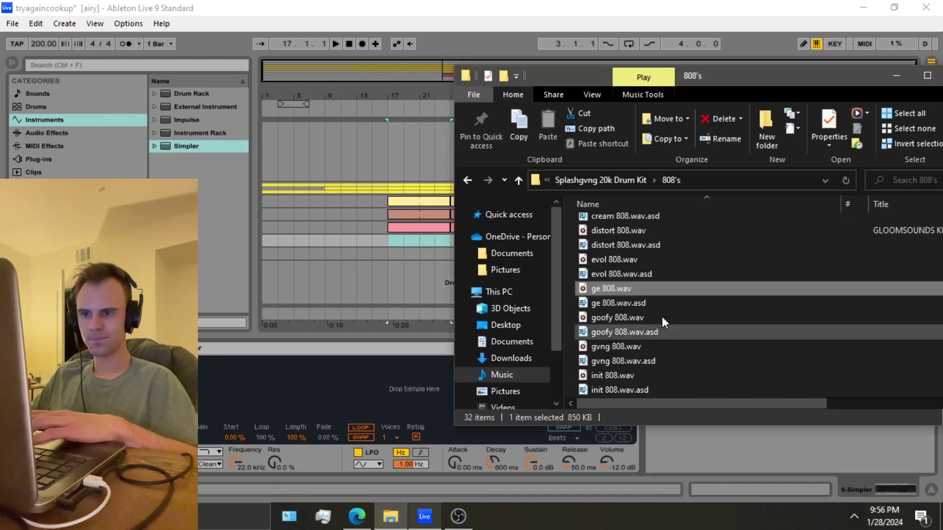
scroll(639, 266, "up", 3)
scroll(615, 336, "down", 4)
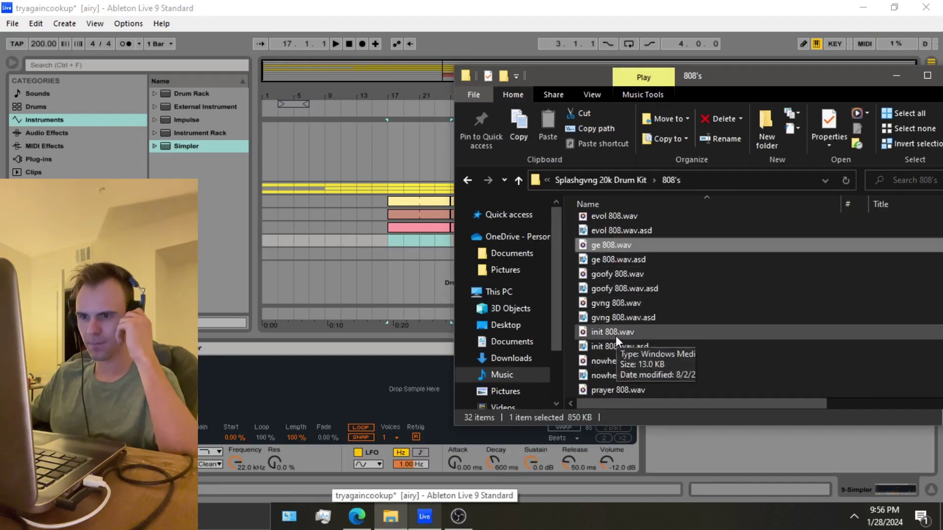
left_click_drag(609, 245, 356, 424)
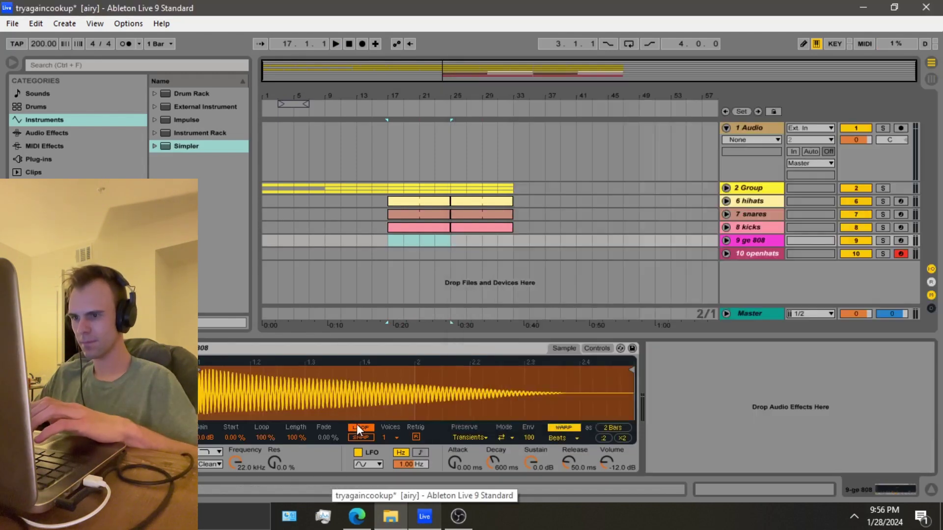
left_click(552, 430)
Step: Add the CamelCrusher plug-in to the ge 808 track and choose the British Clean patch
left_click(66, 159)
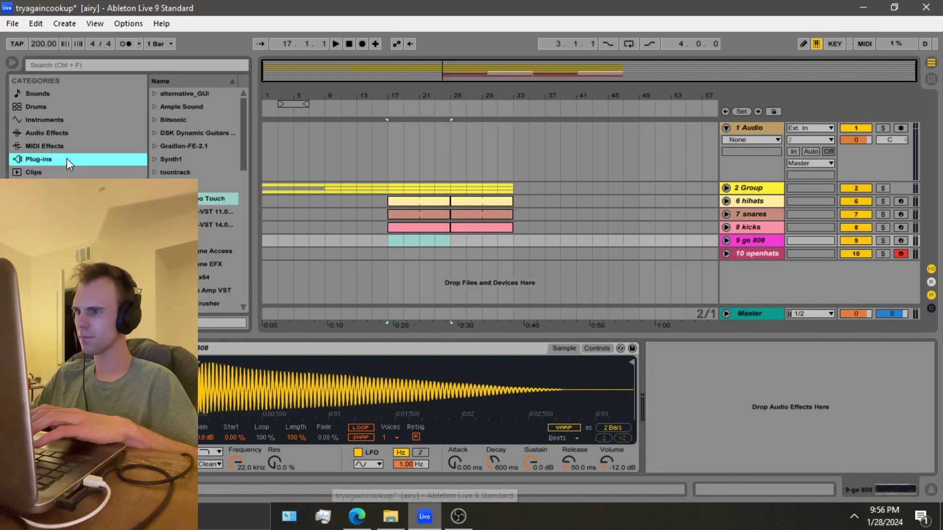
scroll(202, 283, "down", 2)
double_click(202, 277)
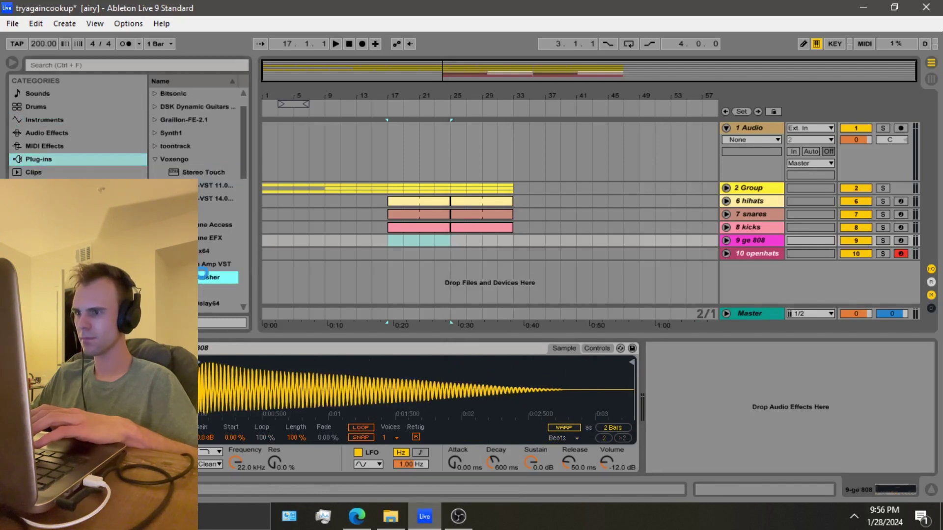
left_click(179, 151)
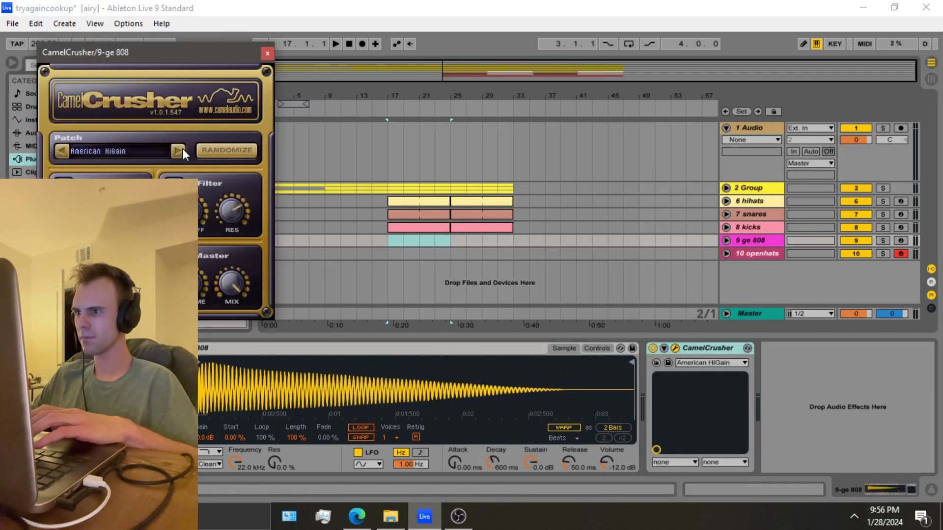
left_click(179, 151)
left_click(267, 53)
Step: Insert an empty eight-bar MIDI clip at bar 17 on the ge 808 track
left_click(395, 227)
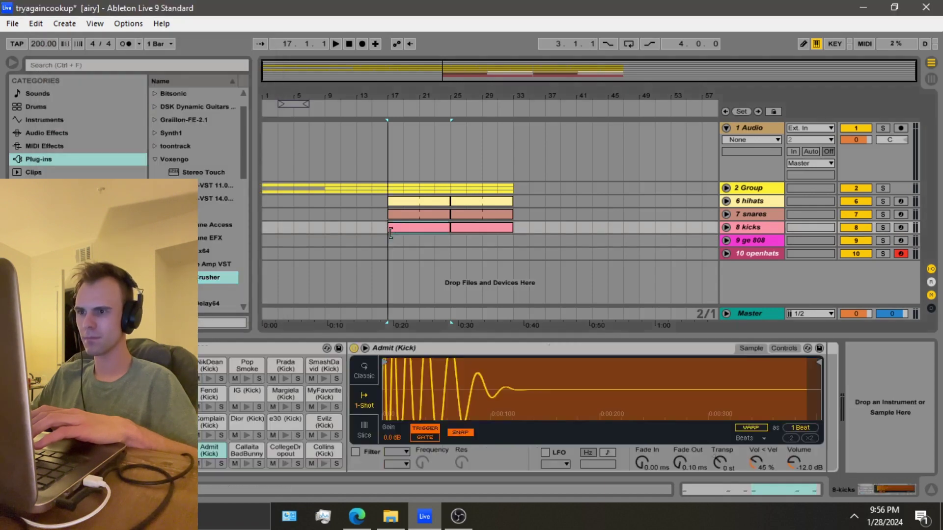
left_click_drag(387, 241, 449, 239)
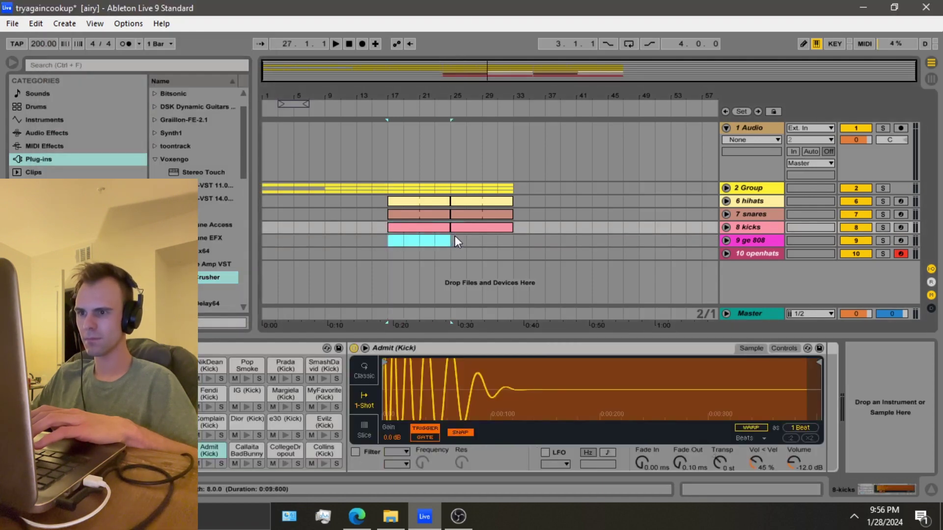
right_click(449, 240)
left_click(467, 315)
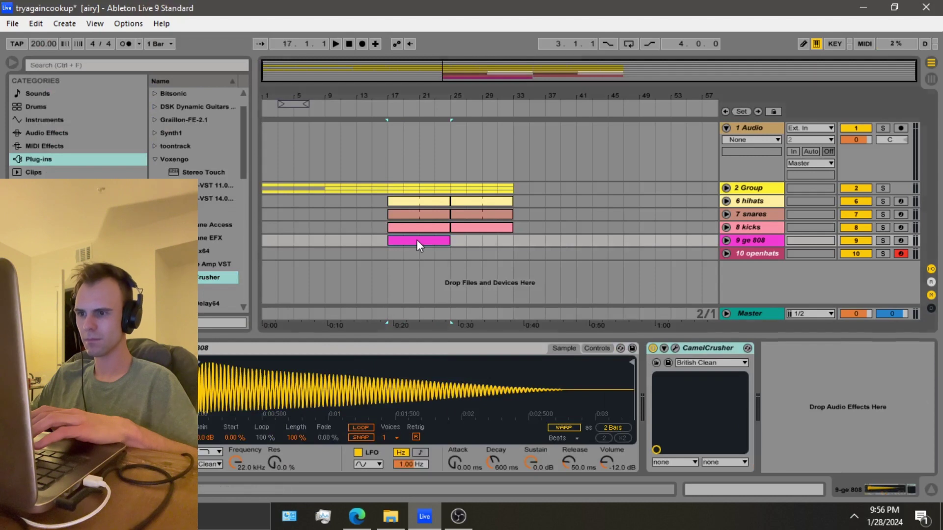
Step: In the ge 808 clip, draw E3 from bar 1 to bar 3 beat 3, and G3 notes starting on beat 3 of bars 3 and 4
double_click(417, 240)
double_click(356, 423)
key("space")
left_click_drag(358, 426, 490, 423)
double_click(518, 405)
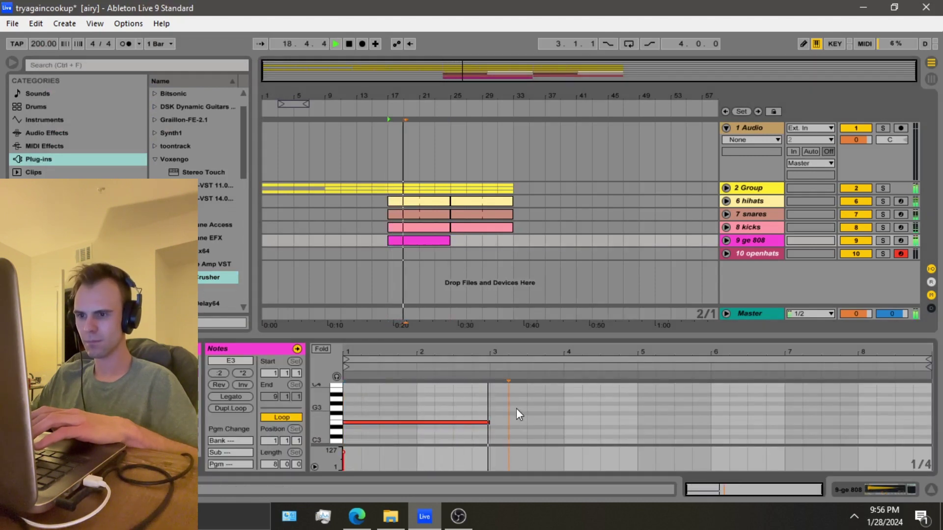
left_click_drag(530, 406, 609, 400)
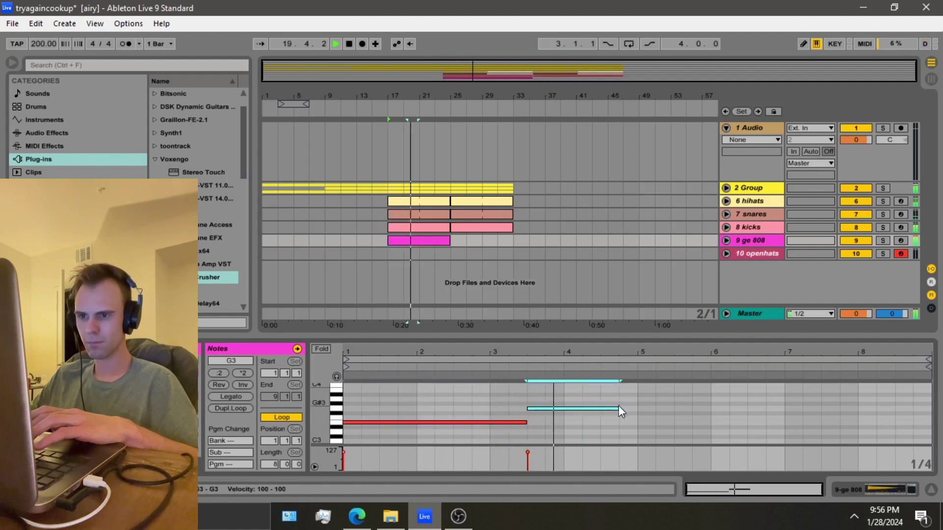
left_click(625, 409)
double_click(606, 410)
key("space")
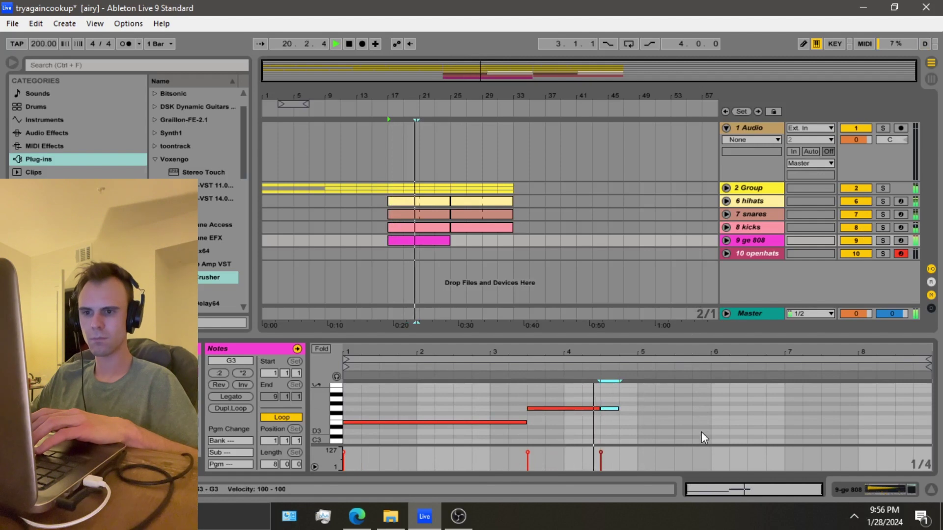
Step: Draw an E3 note from bar 5 to bar 7 in the ge 808 clip
left_click(652, 419)
key("space")
key("space")
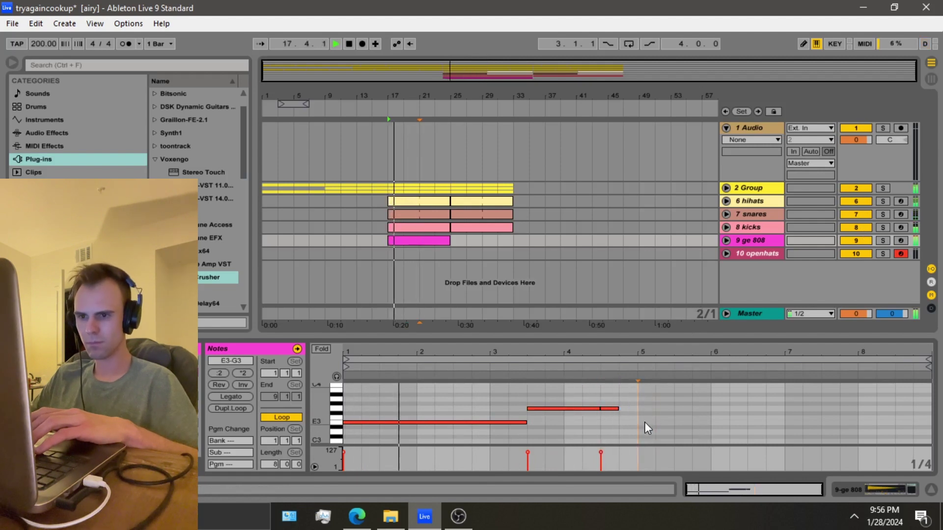
double_click(647, 423)
left_click_drag(653, 423, 789, 423)
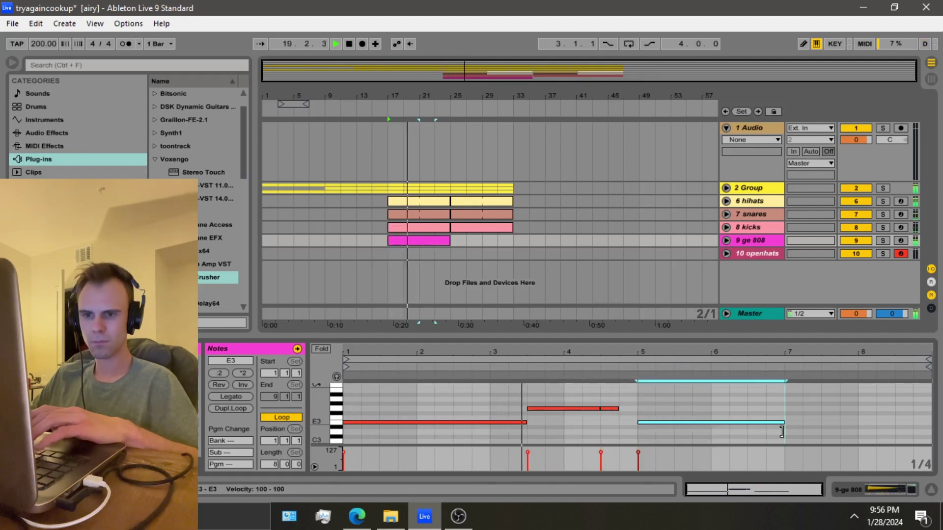
Step: Copy all the 808 notes to bar 5 of the clip and duplicate the ge 808 clip so the copy starts at bar 25
key("ctrl+a")
key("ctrl+c")
left_click(639, 406)
key("ctrl+v")
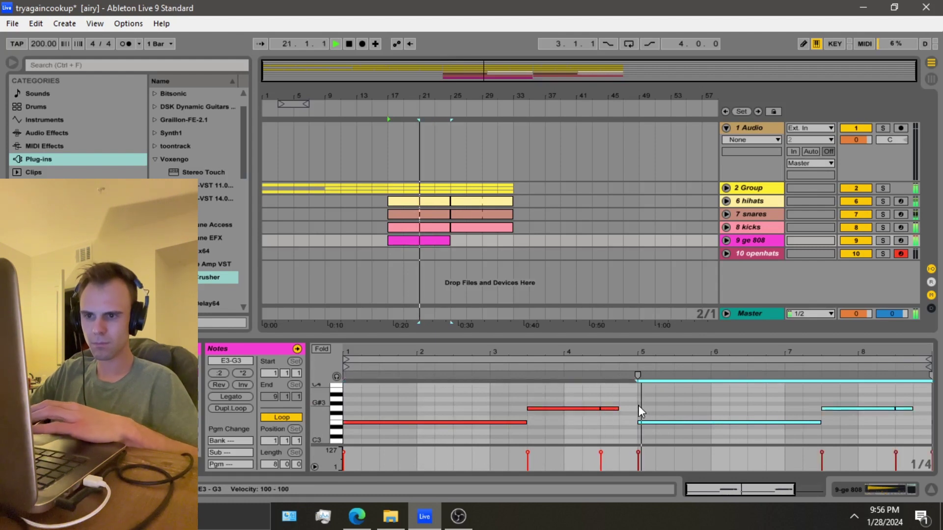
left_click(435, 240)
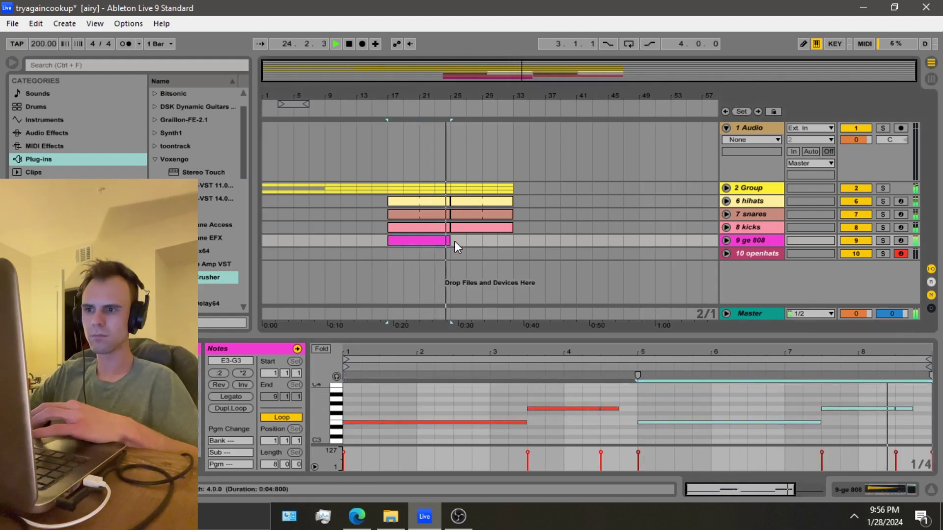
key("ctrl+d")
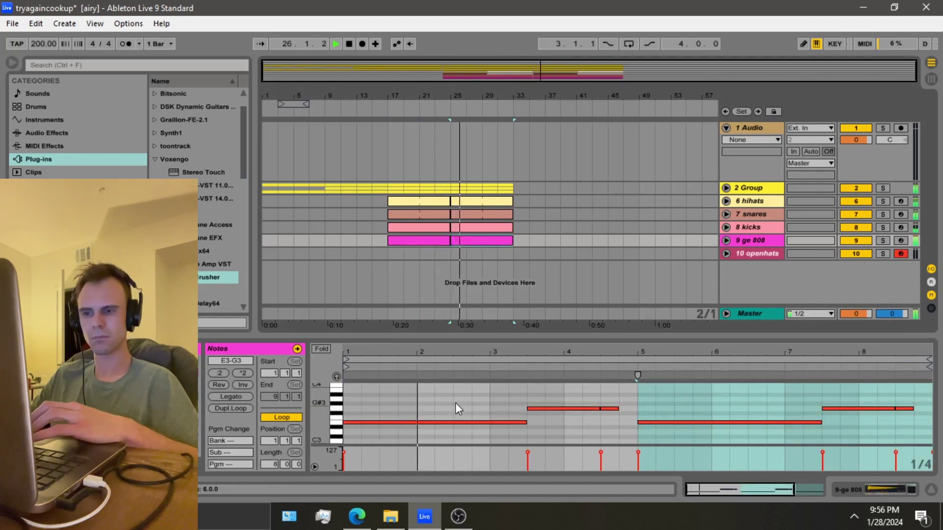
Step: In the second ge 808 clip, paste a copy of the bar 5 E3 note at bar 6 beat 3, ending at bar 7 beat 2
left_click(762, 422)
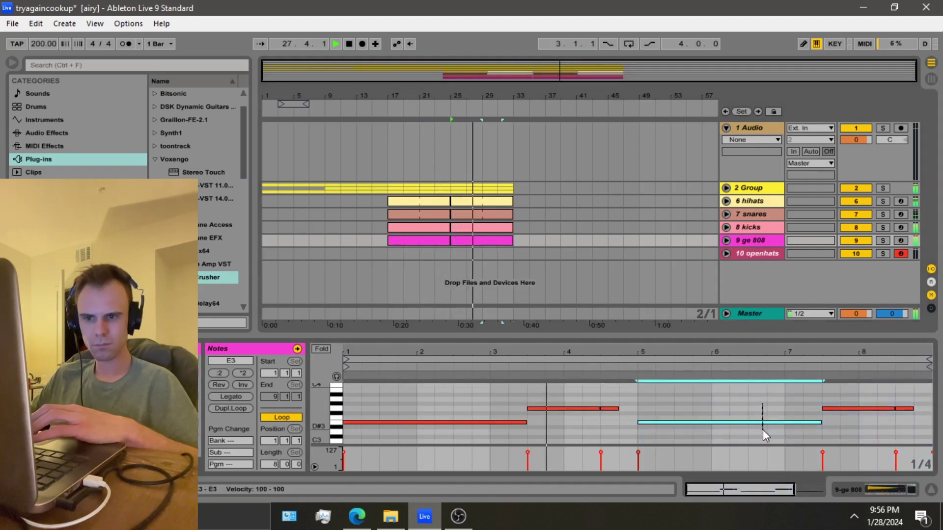
left_click(740, 402)
key("ctrl+v")
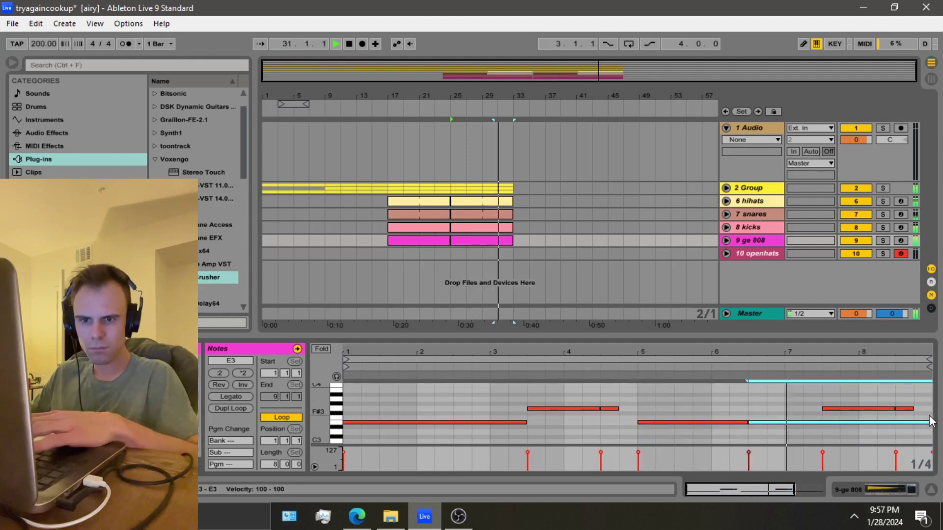
left_click_drag(929, 422, 808, 425)
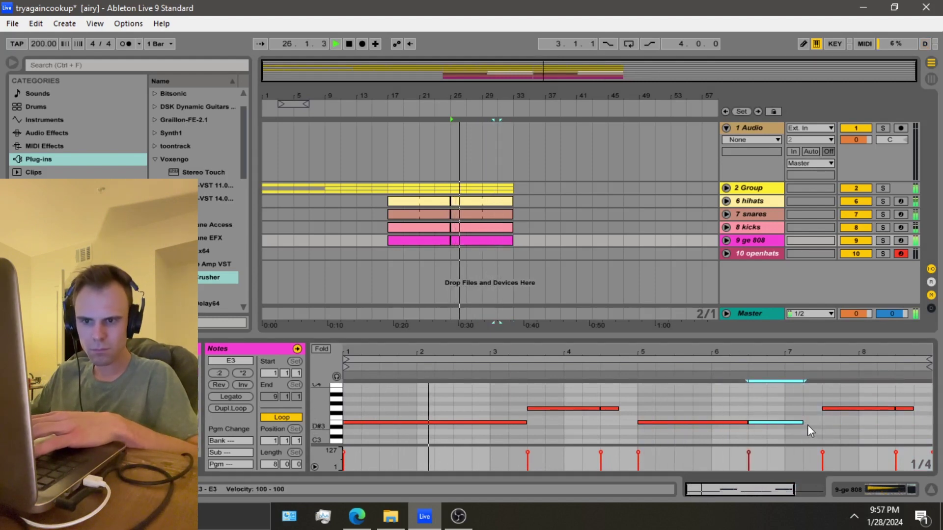
Step: Add a one-beat G3 note at bar 7 beat 2 in the second ge 808 clip and play it back
left_click(484, 255)
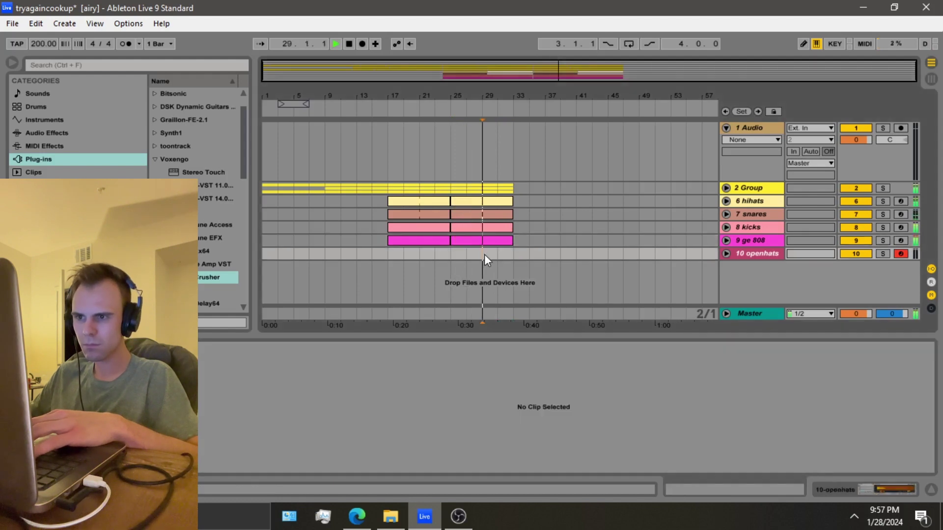
left_click(488, 243)
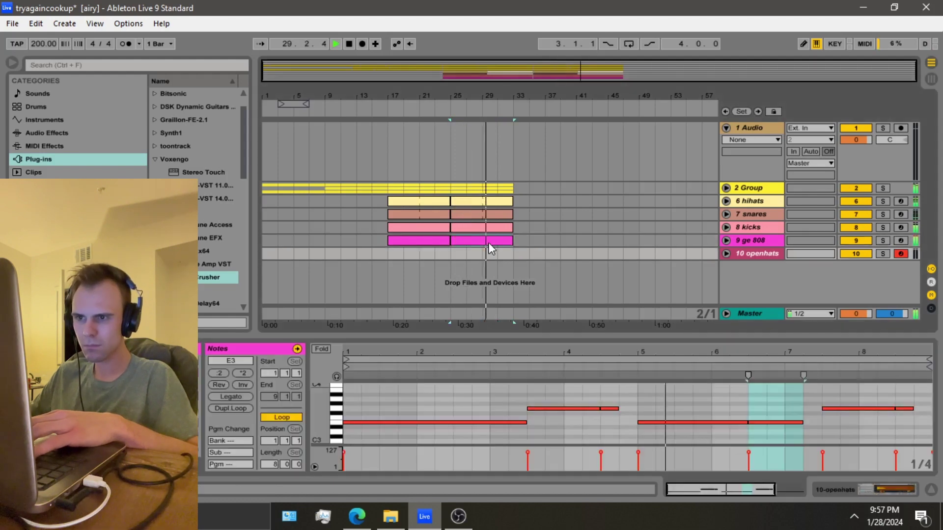
double_click(810, 408)
key("space")
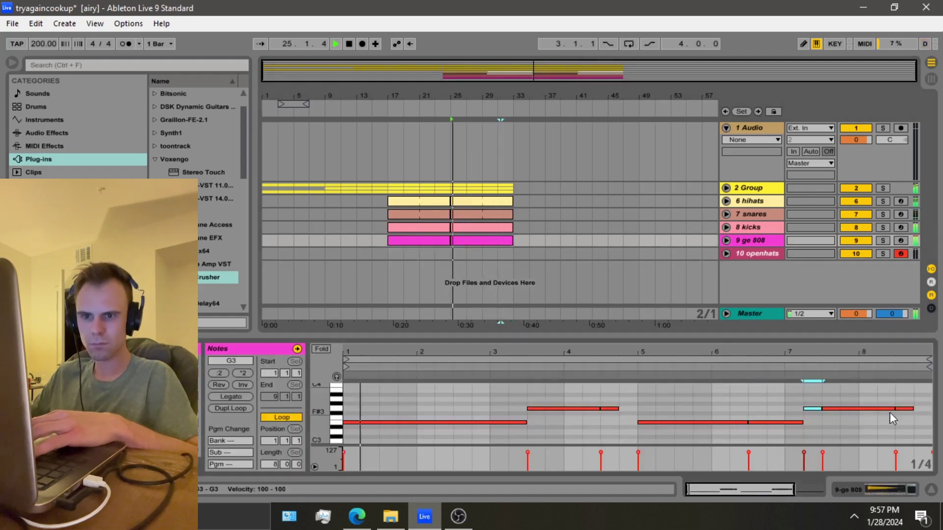
Step: In the second ge 808 clip, extend the last G3 note past the clip end, add a one-beat G3 at bar 8 beat 2, and stop playback
left_click_drag(913, 408, 936, 408)
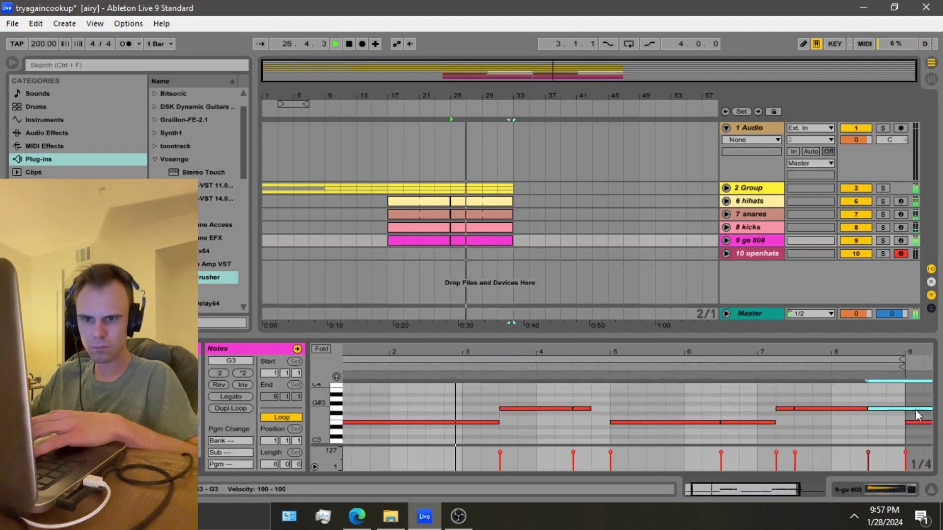
double_click(863, 408)
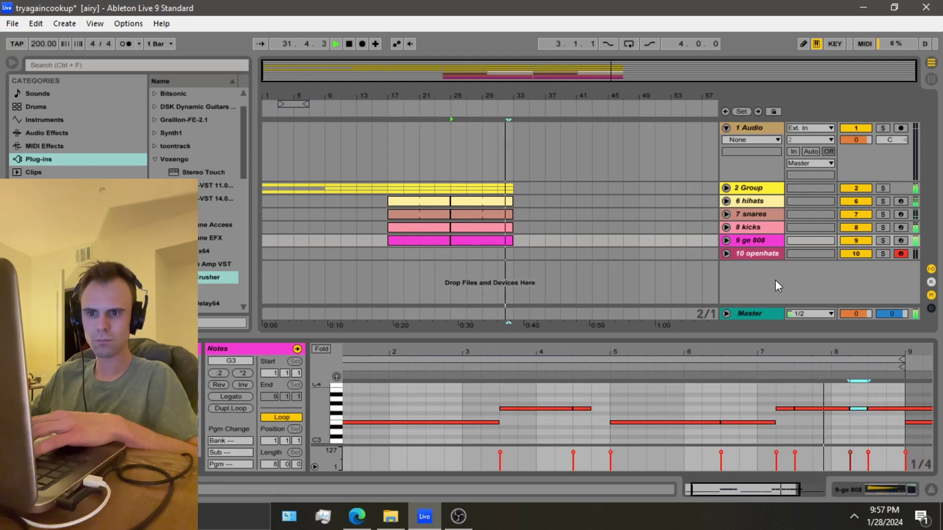
left_click(376, 256)
key("space")
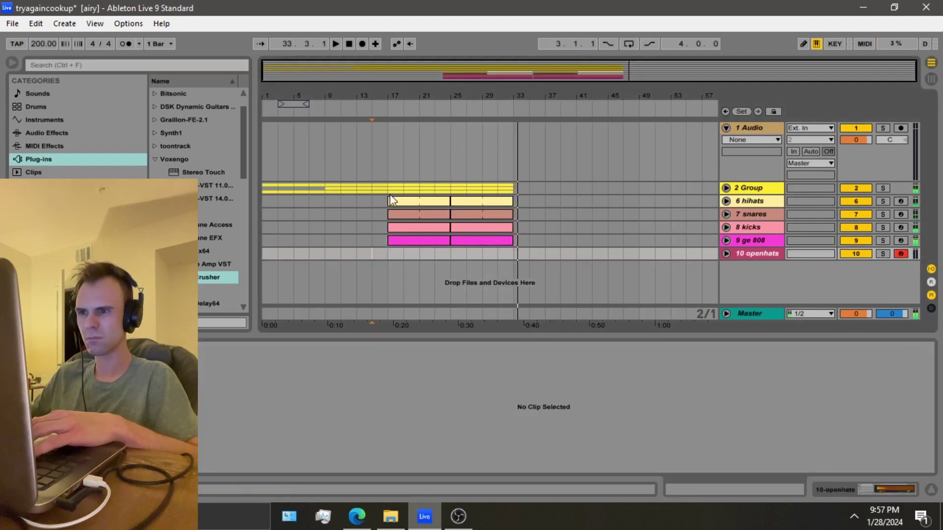
Step: Duplicate bars 17 to 33 of the group, hihats, snares, kicks and ge 808 tracks to bar 33 and play from there
left_click_drag(390, 190, 517, 247)
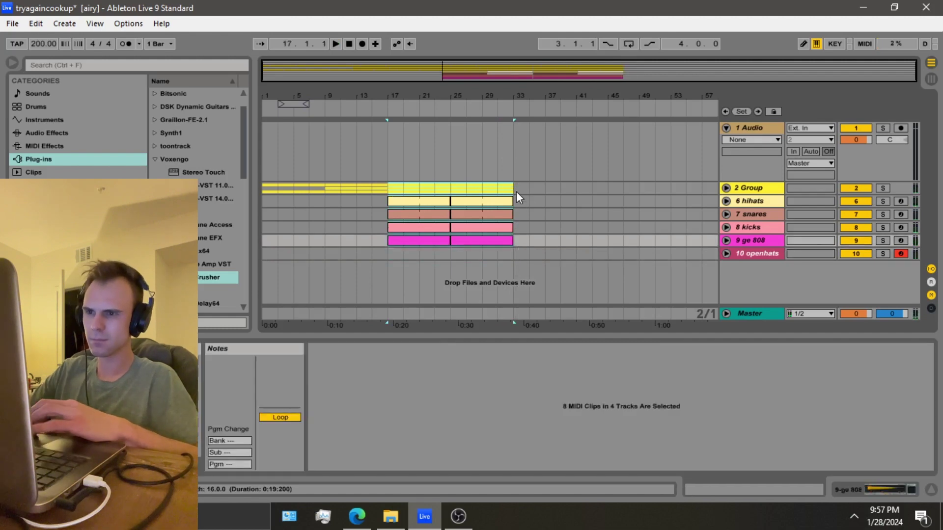
key("ctrl+d")
key("space")
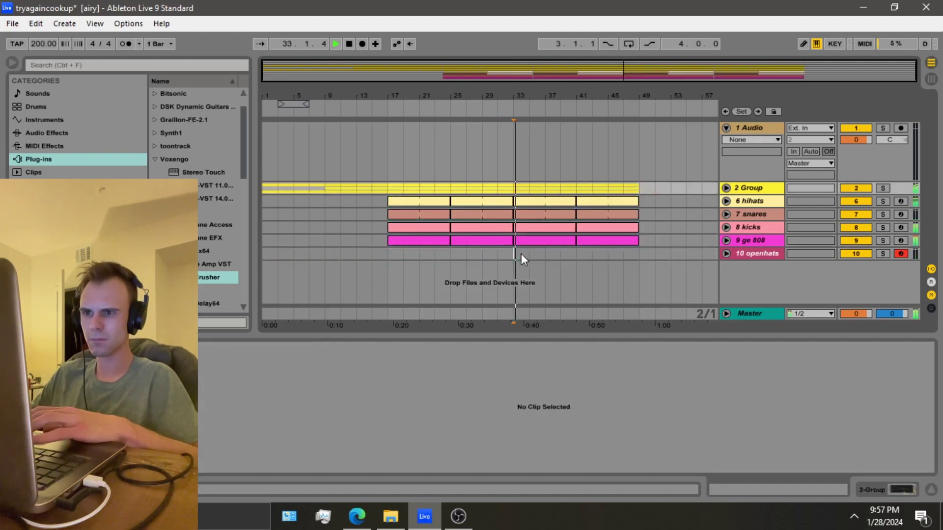
Step: Insert an empty eight-bar MIDI clip on the openhats track from bar 33 to bar 41 and stop playback
left_click_drag(521, 254, 576, 255)
right_click(575, 255)
left_click(594, 339)
key("space")
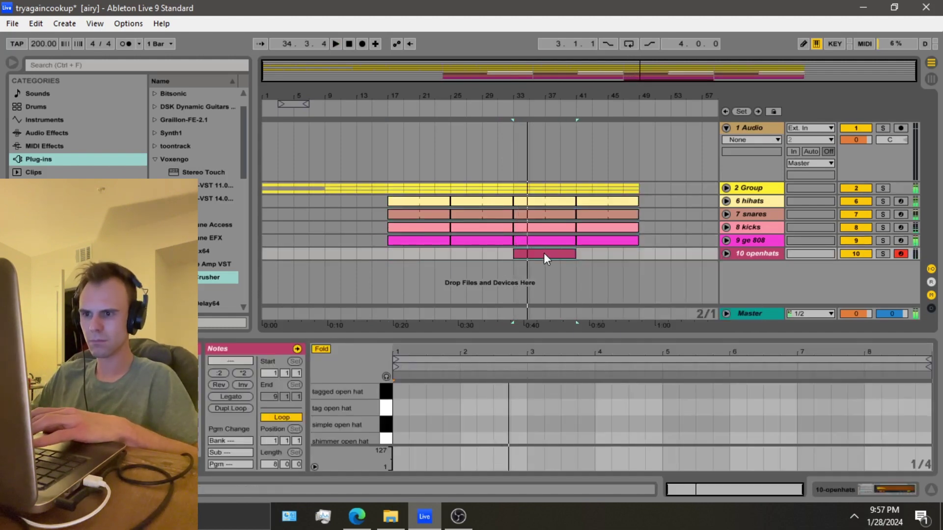
Step: Add one-beat "measure open hat" notes at bar 1 beat 3 and bar 5 beat 3 of the openhats clip, playing it back
scroll(434, 428, "down", 1)
scroll(433, 426, "down", 3)
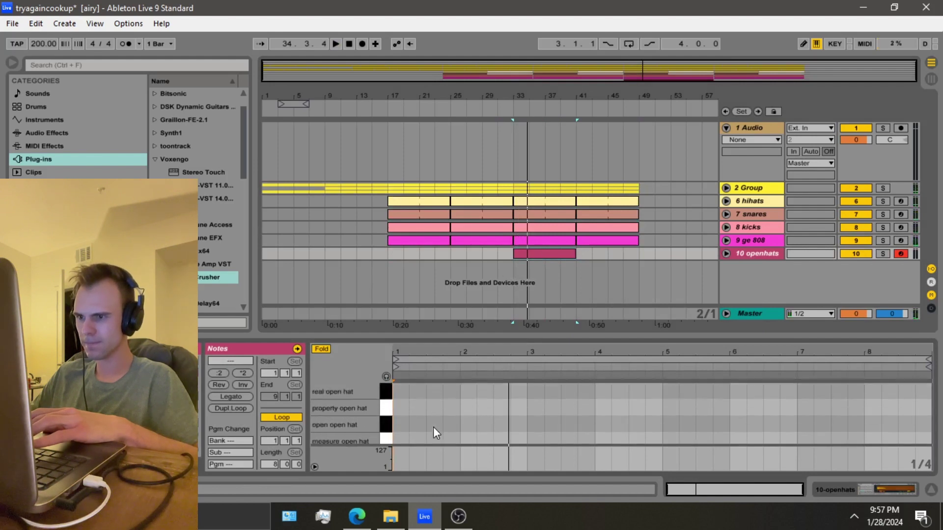
double_click(434, 408)
key("space")
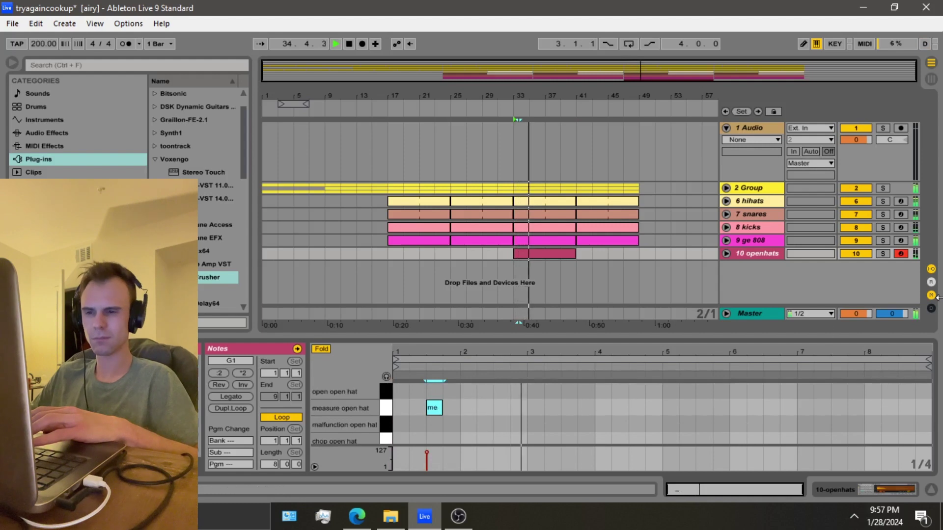
double_click(693, 408)
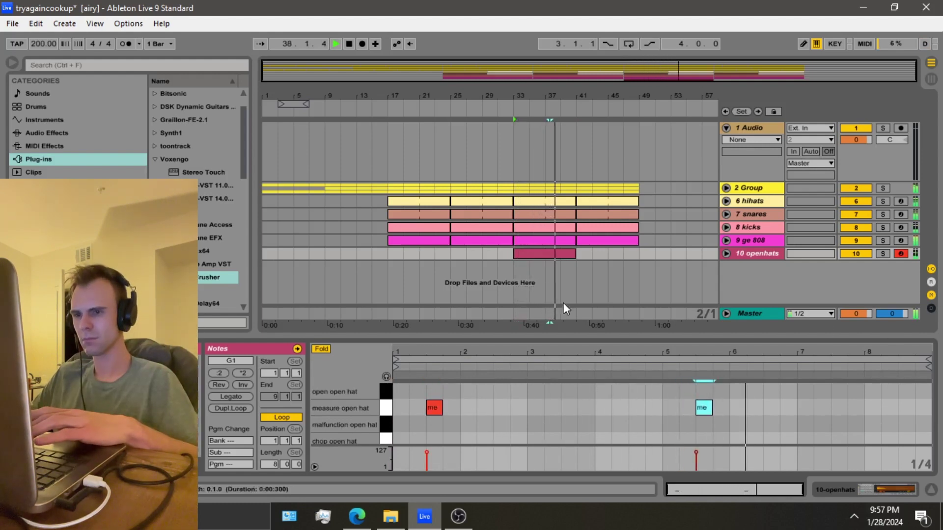
Step: Duplicate the openhats clip so the copy starts at bar 41
left_click(545, 269)
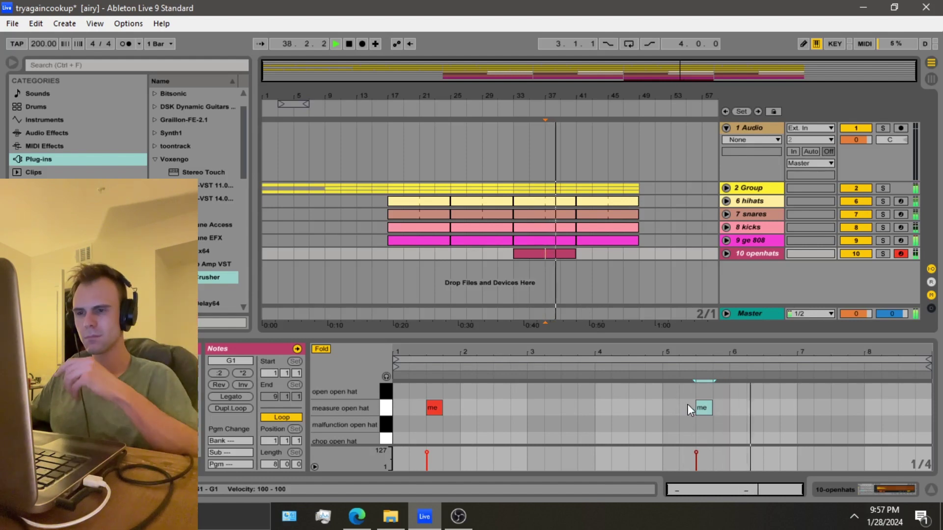
left_click(559, 257)
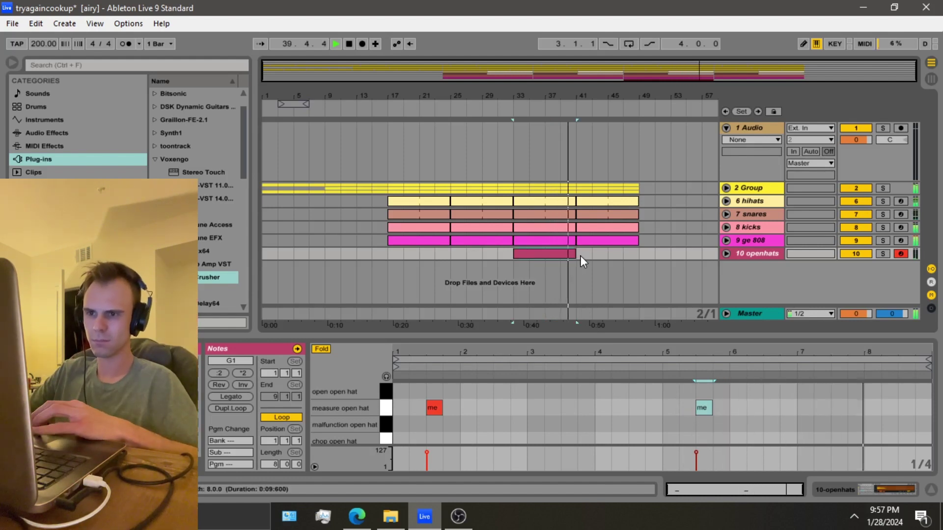
key("ctrl+d")
Step: Duplicate bars 17 to 49 of the group and all drum, 808 and openhats tracks so the copy starts at bar 49
left_click_drag(387, 202, 640, 267)
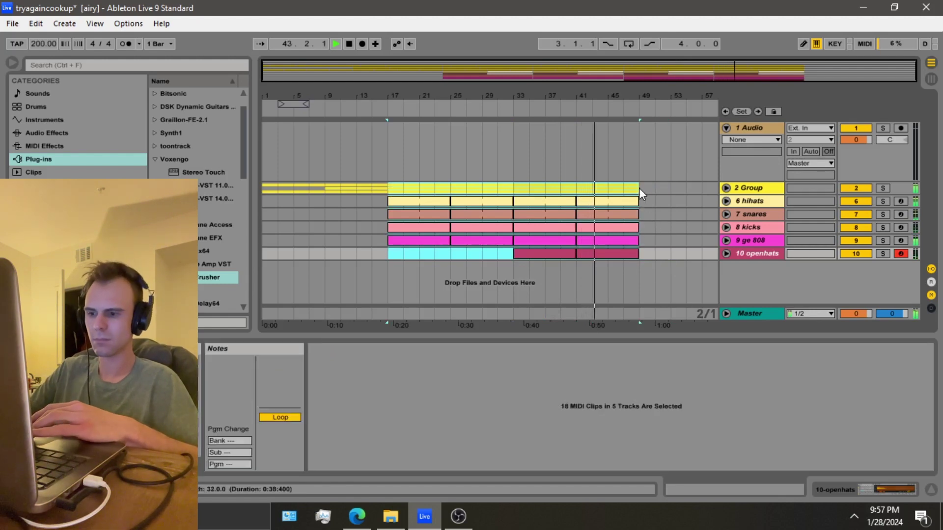
key("ctrl+d")
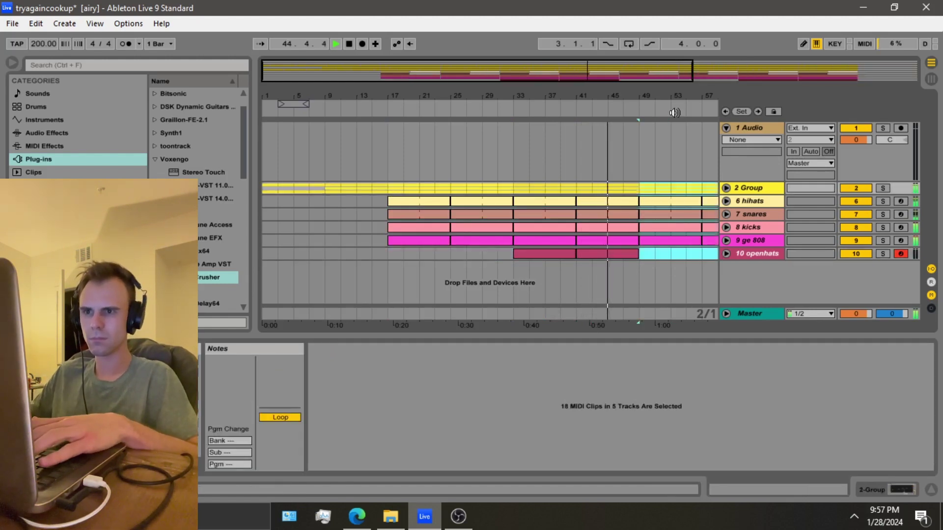
left_click_drag(678, 96, 571, 101)
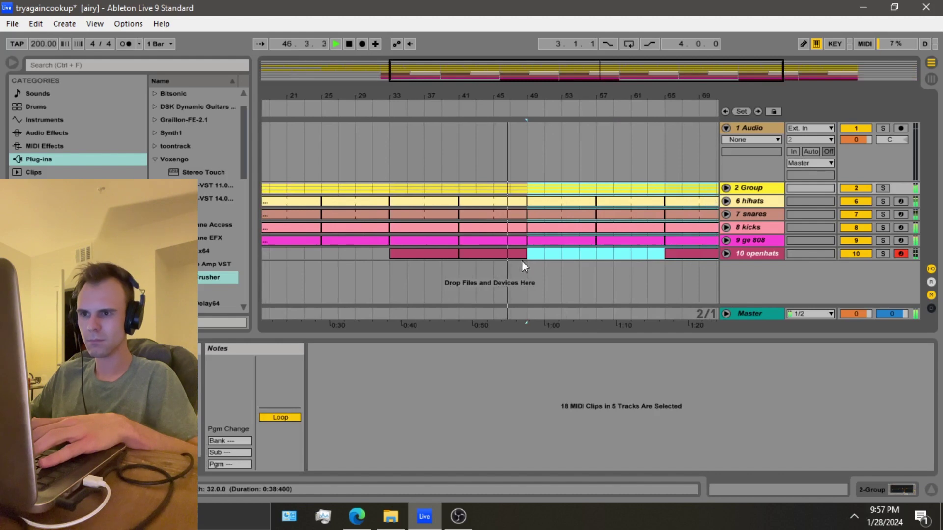
Step: Expand the melody group and delete the 4 Audio and 5 Audio clips from bar 49 to bar 57
left_click(532, 243)
left_click(534, 227)
left_click(726, 189)
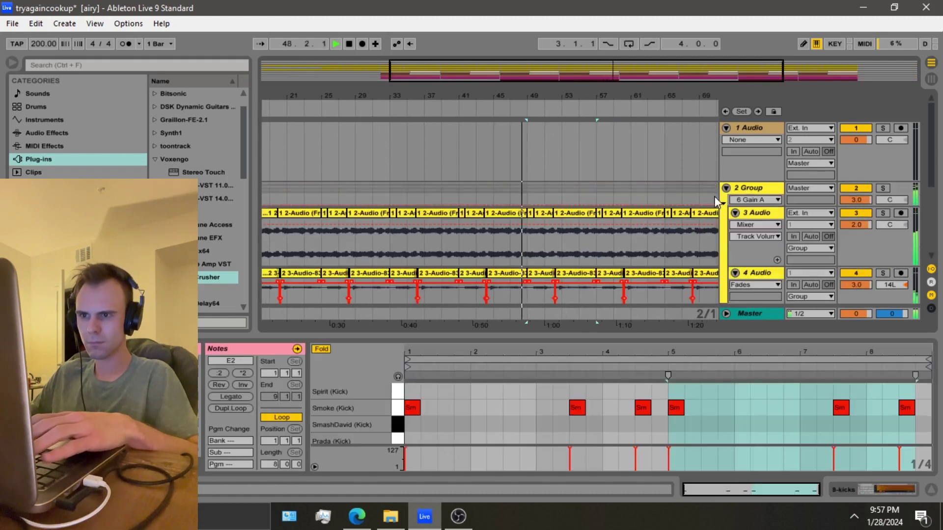
left_click(544, 257)
scroll(540, 275, "down", 2)
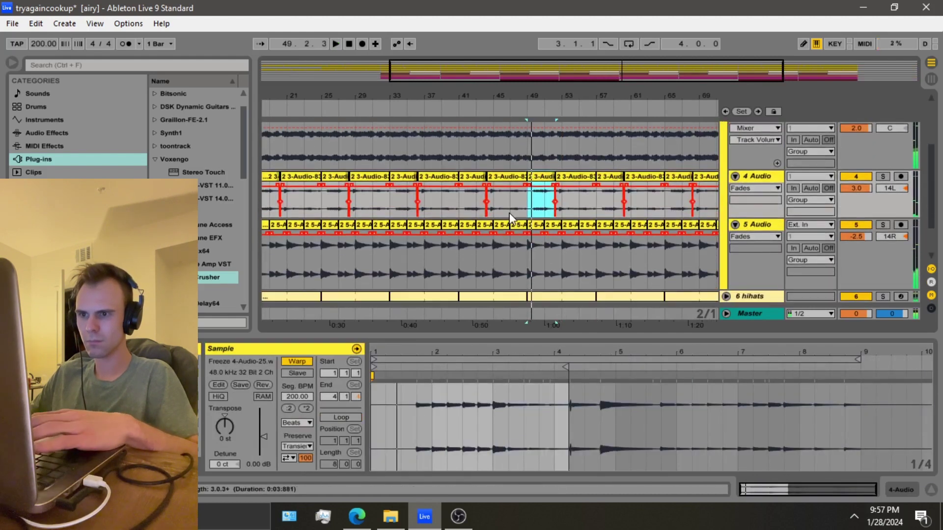
left_click(509, 212)
key("space")
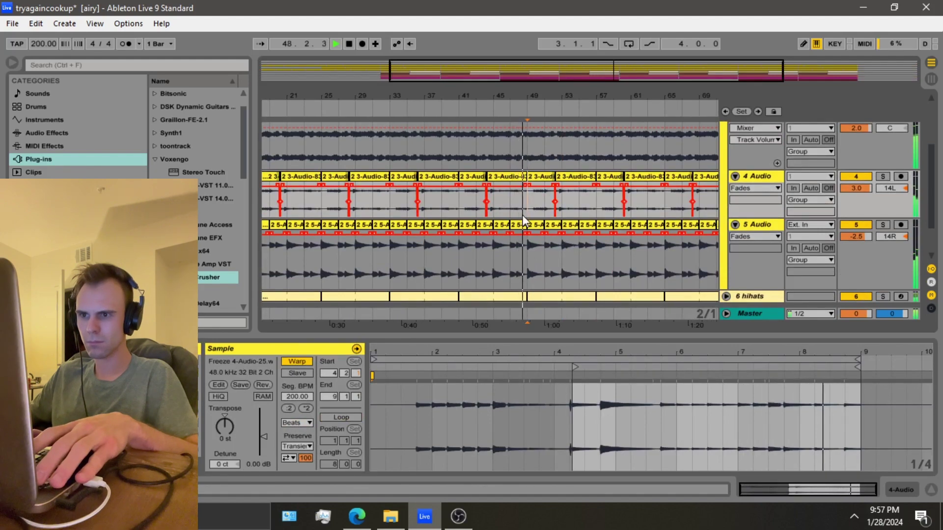
left_click_drag(527, 212, 597, 246)
key("Delete")
Step: Delete the remaining 4 Audio and 5 Audio clips up to bar 65
scroll(557, 224, "down", 2)
left_click(549, 274)
left_click(545, 281)
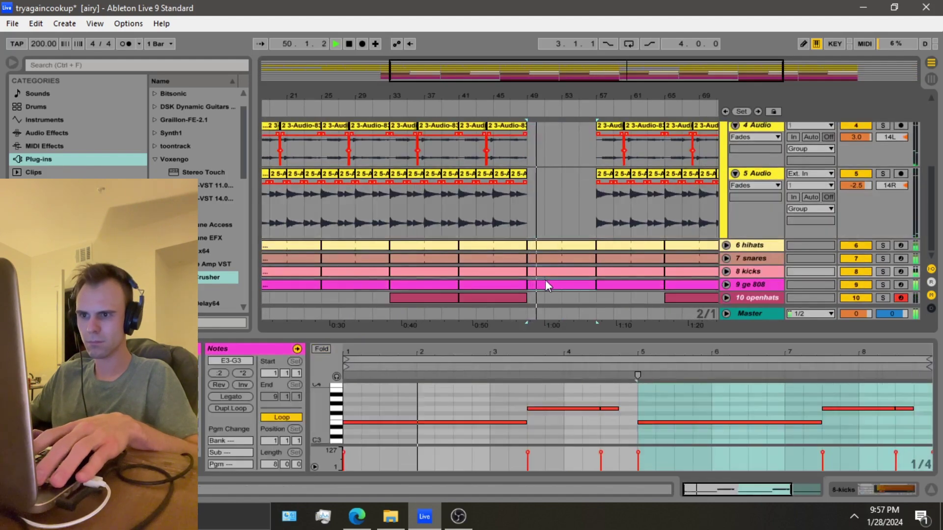
left_click_drag(581, 180, 665, 220)
key("Delete")
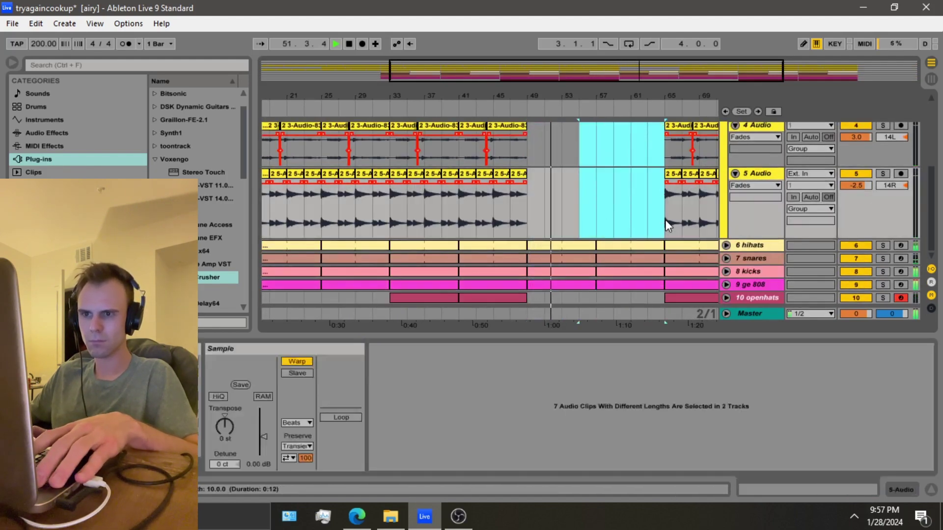
key("minus")
scroll(589, 239, "down", 2)
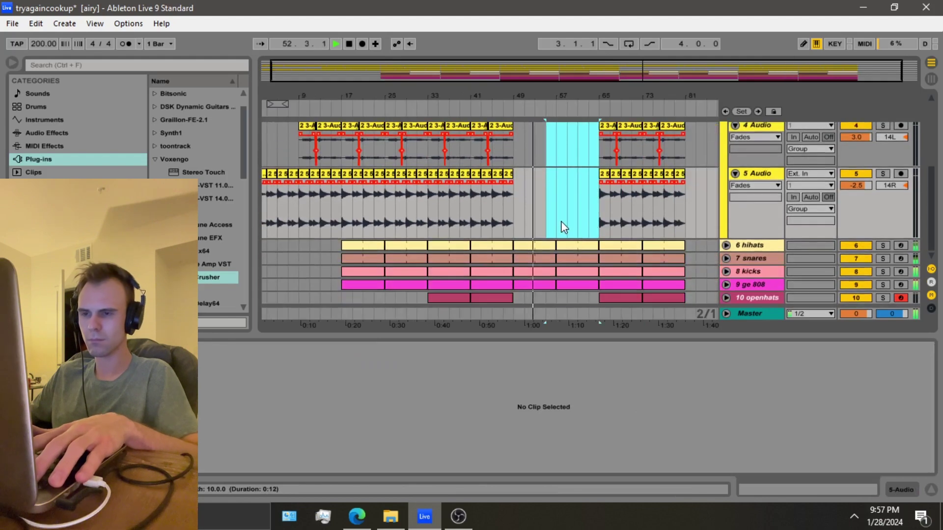
left_click(538, 280)
scroll(657, 186, "up", 2)
scroll(658, 187, "down", 2)
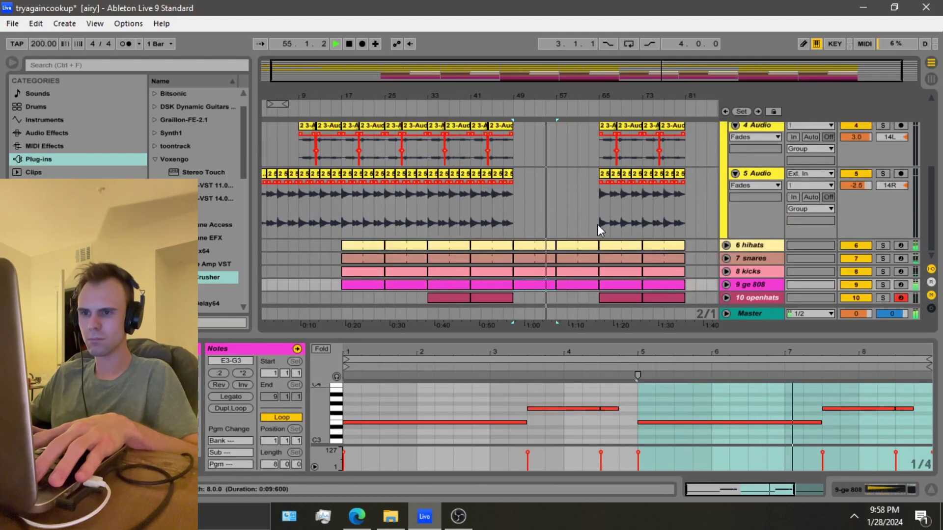
left_click_drag(589, 216, 686, 209)
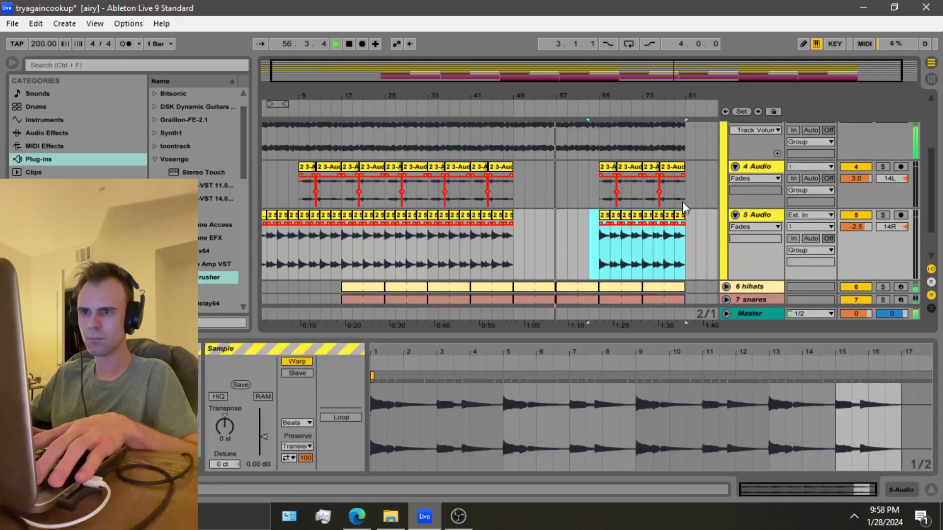
key("Delete")
scroll(744, 169, "up", 2)
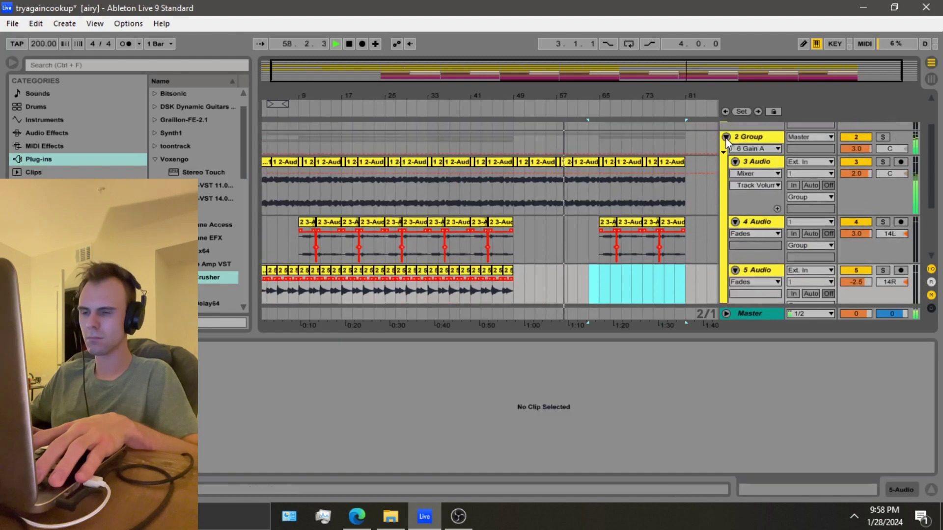
key("ctrl+v")
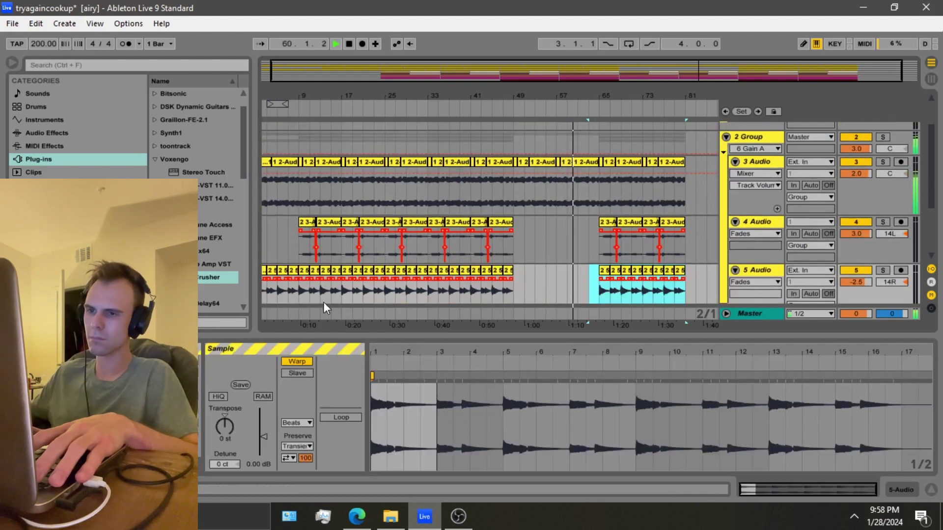
Step: Delete the 4 Audio clips from bar 65 to bar 81 and collapse the melody group
left_click_drag(581, 240, 705, 240)
scroll(706, 240, "up", 2)
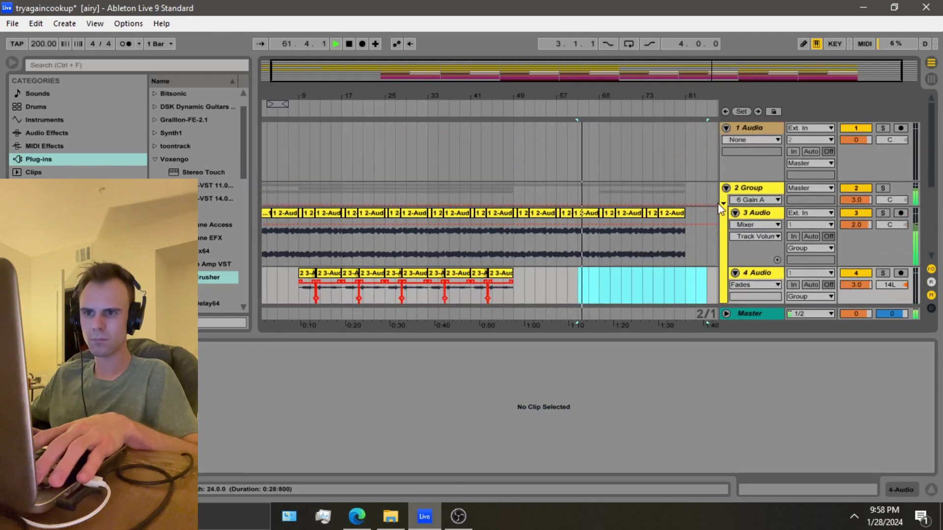
left_click(726, 188)
Step: Delete the kicks and ge 808 clips from bar 65 to bar 81
left_click(622, 241)
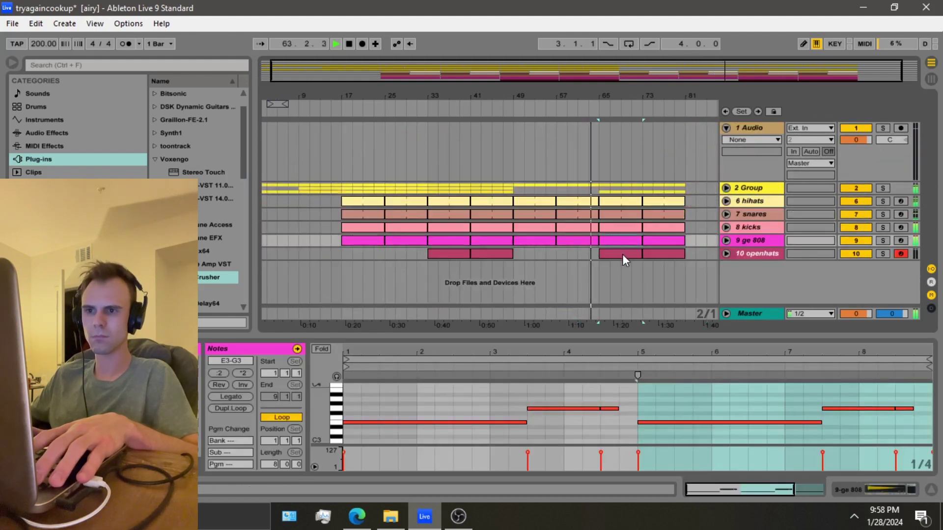
left_click(620, 229)
key("Delete")
left_click(619, 241)
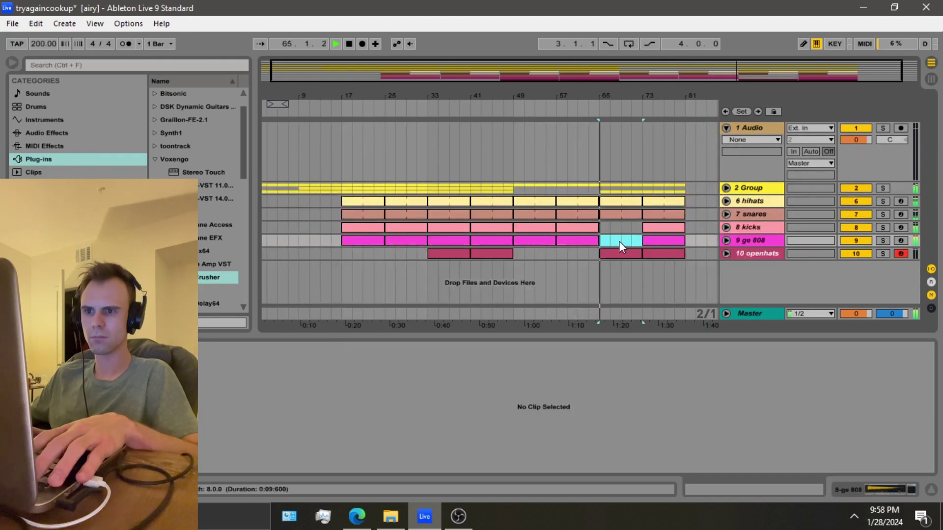
key("Delete")
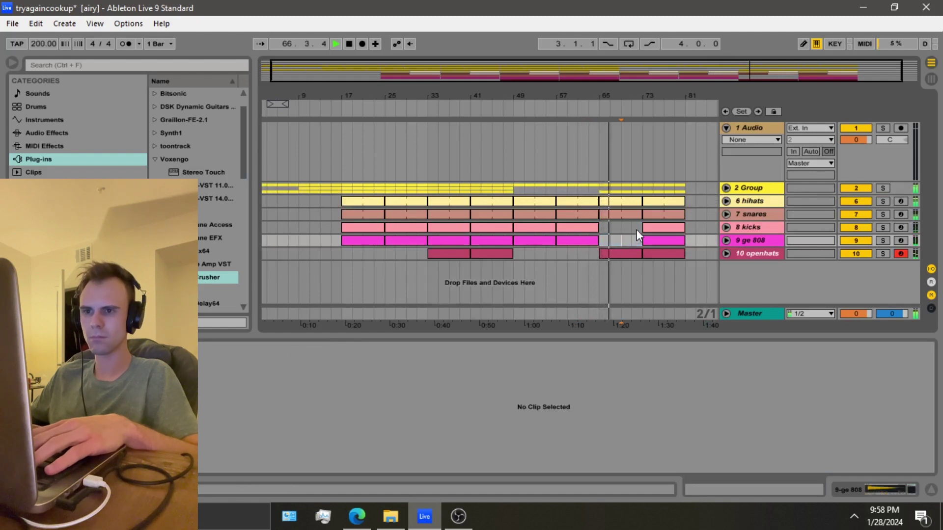
left_click(673, 228)
left_click(682, 241, "shift")
key("Delete")
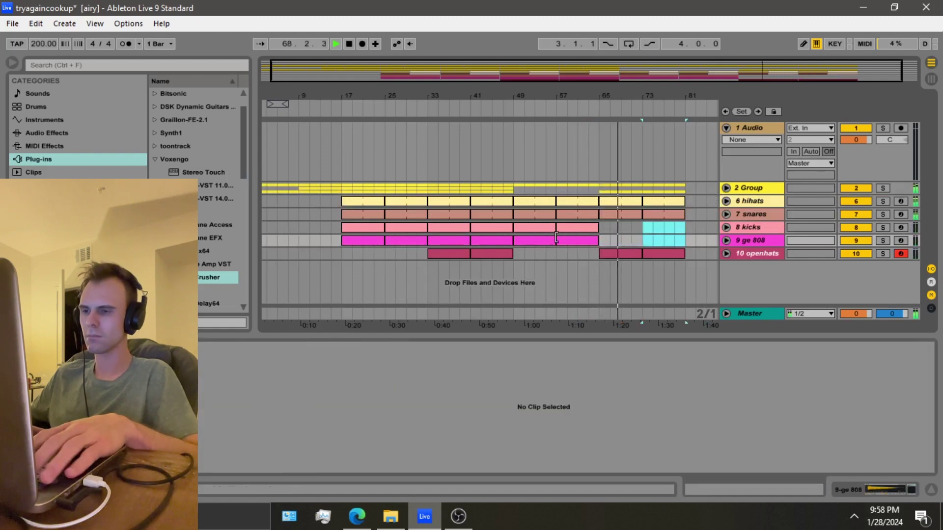
Step: Copy bars 17 to 49 of the group, drum, 808 and openhats tracks and paste them at bar 81
left_click_drag(343, 253, 514, 253)
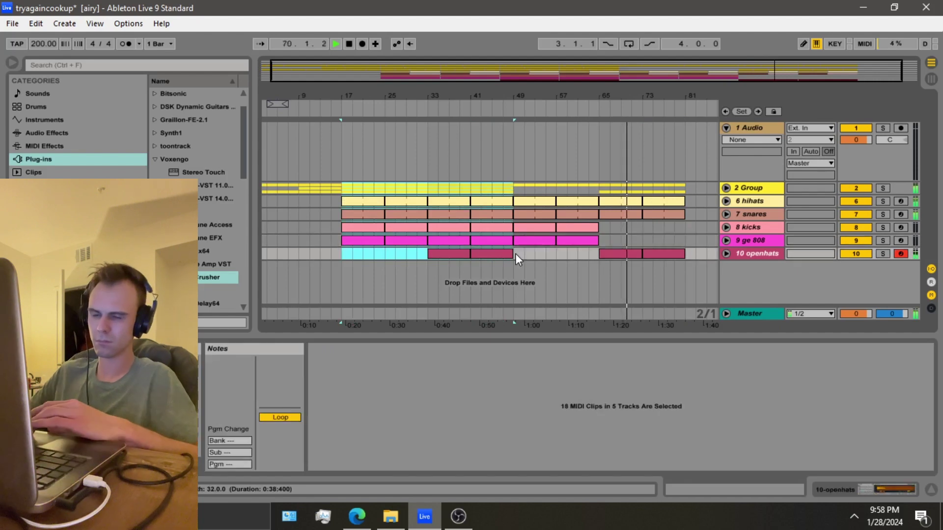
key("ctrl+c")
left_click(686, 188)
key("ctrl+v")
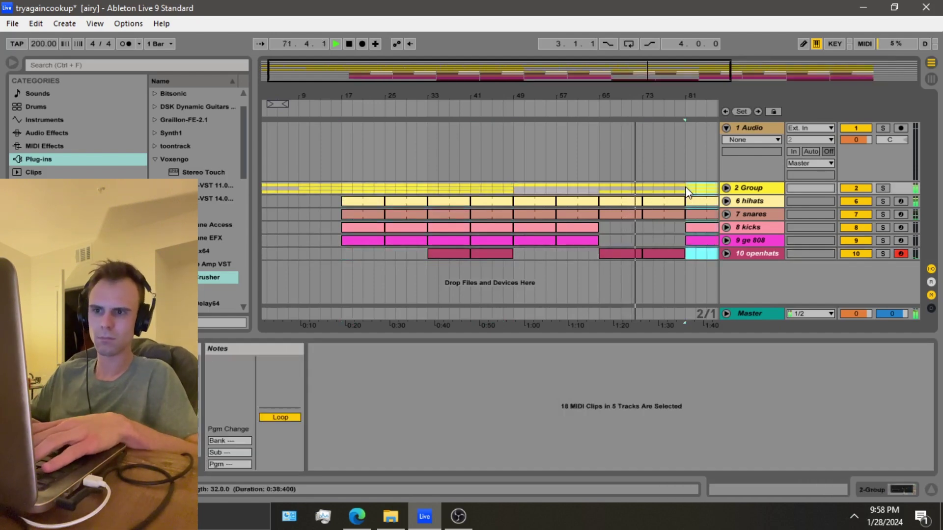
left_click_drag(673, 95, 544, 97)
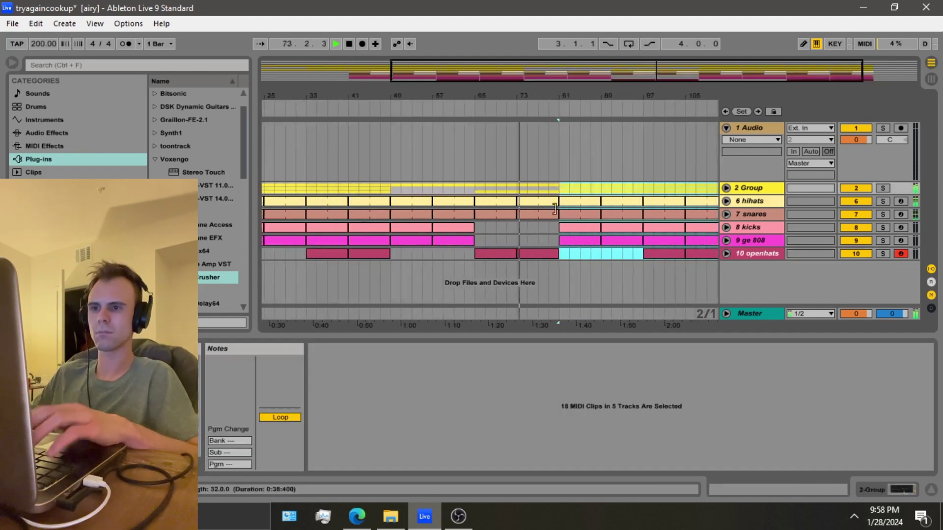
Step: Shorten the hihats clip starting at bar 73 to end at bar 80, leaving a one-bar gap before bar 81
left_click(549, 239)
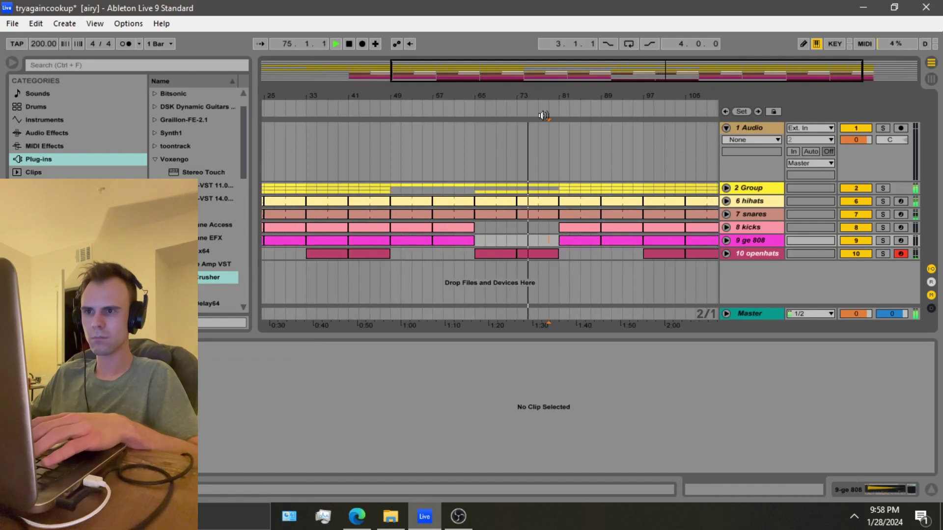
left_click_drag(549, 92, 549, 141)
left_click_drag(548, 227, 557, 203)
left_click(569, 204)
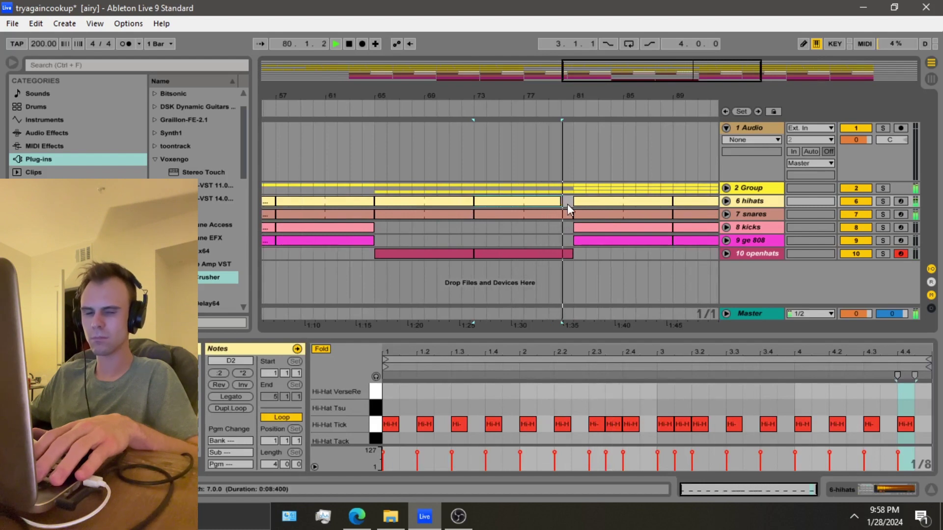
left_click(568, 199)
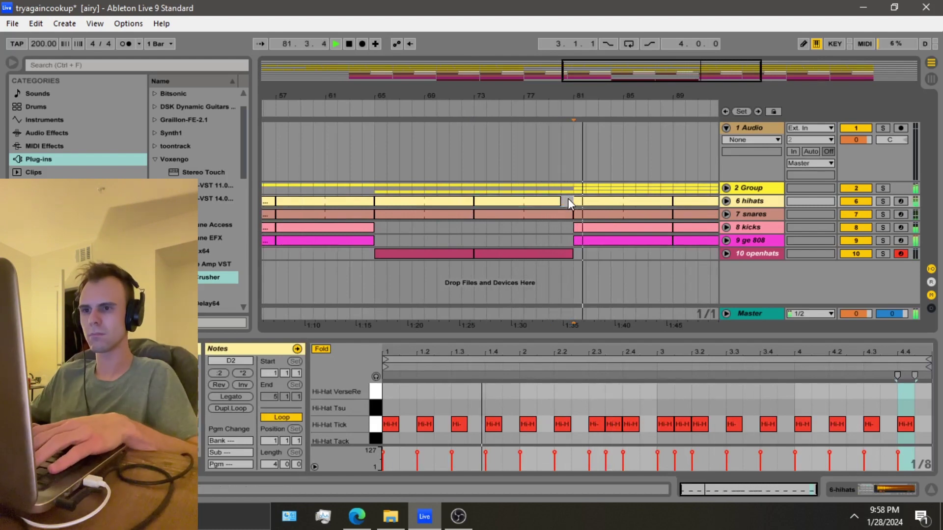
Step: Select bars 81 to 97 across the group, hihats, snares, kicks and ge 808 tracks
key("minus")
key("minus")
key("minus")
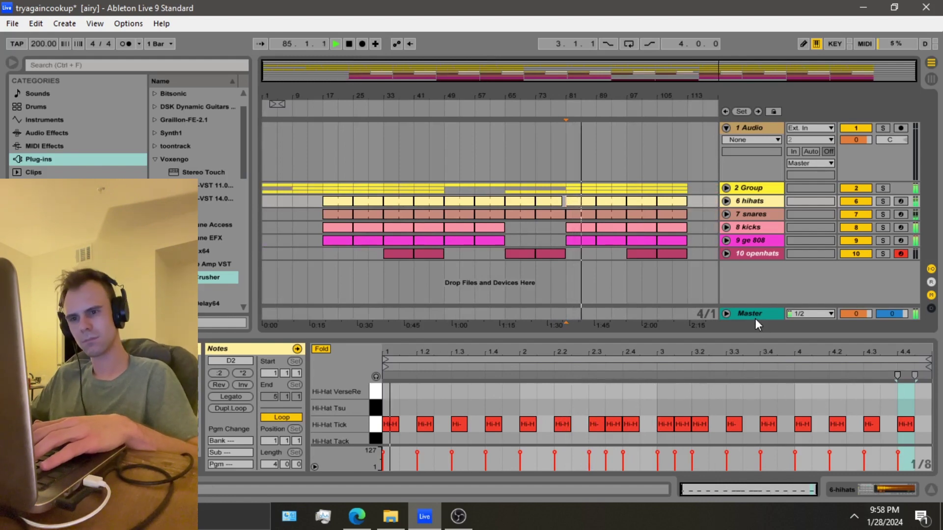
left_click_drag(571, 187, 625, 239)
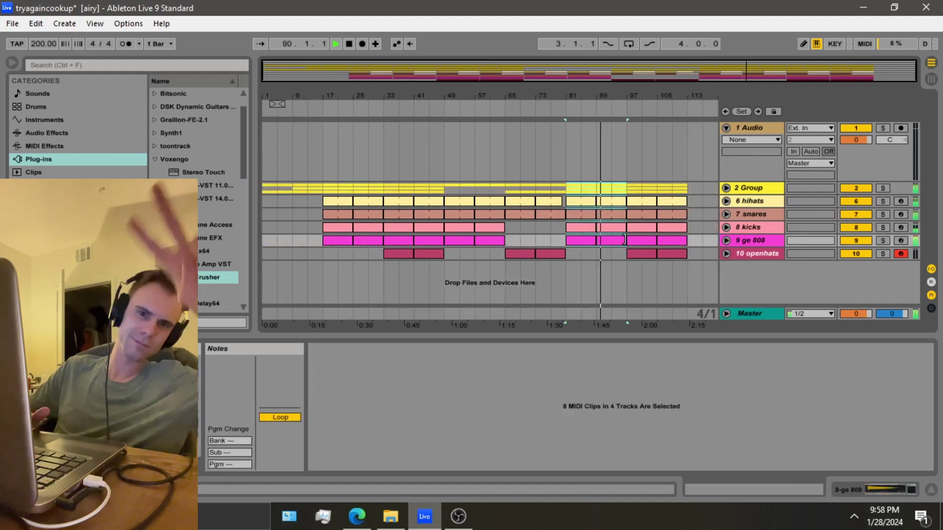